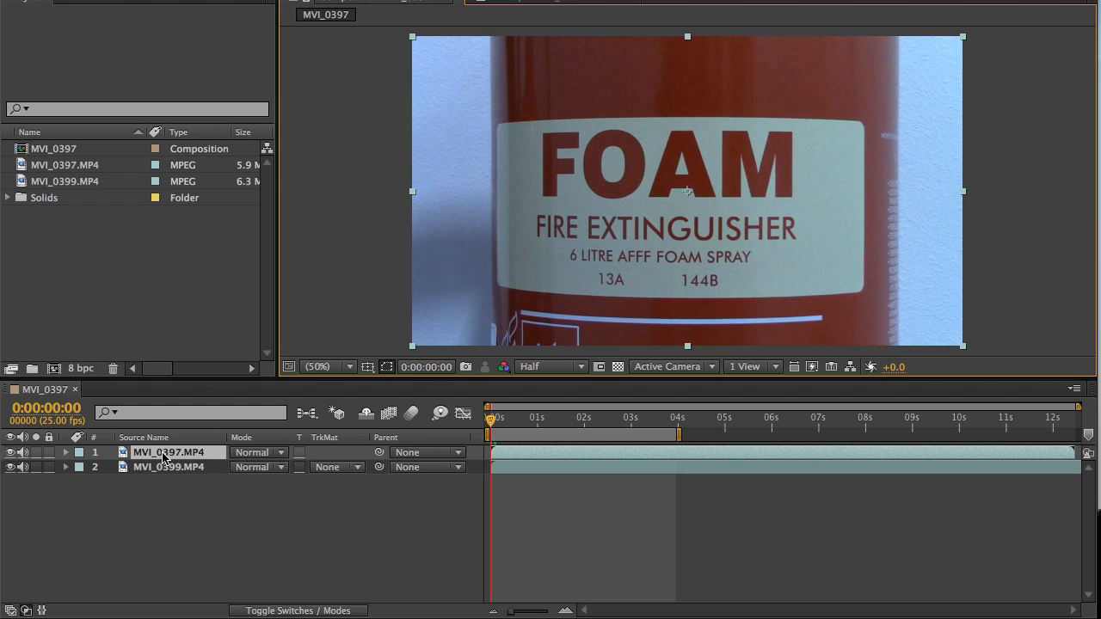
- Select the MVI_0397.MP4 layer and activate the Brush tool with its brush and paint settings shown
{"action": "left_click", "coordinate": [163, 457]}
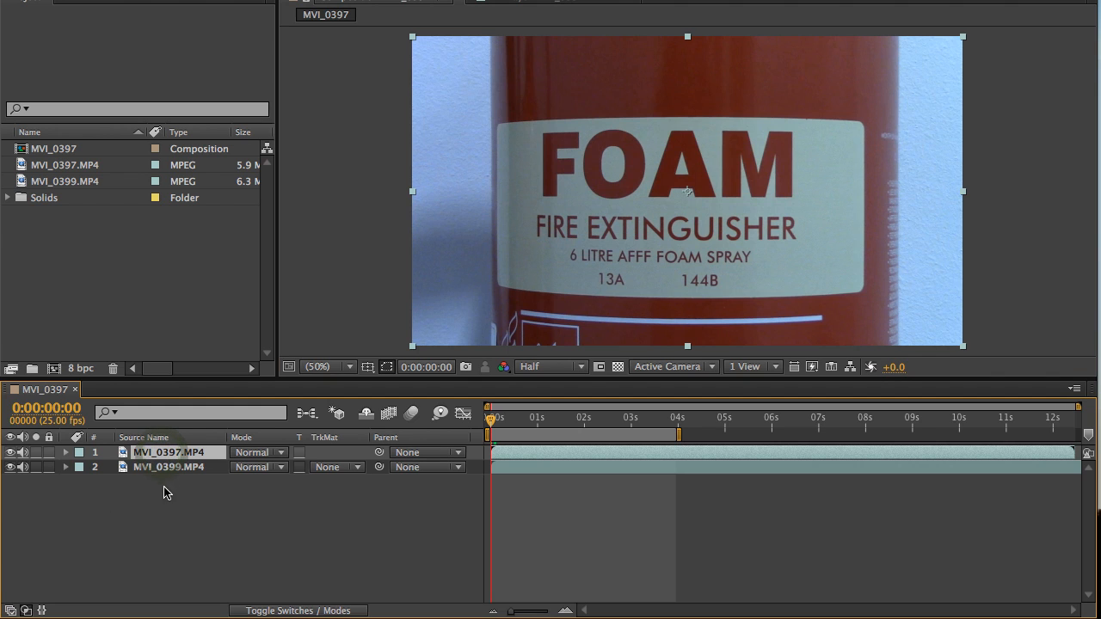
{"action": "left_click", "coordinate": [170, 469]}
{"action": "left_click", "coordinate": [185, 453]}
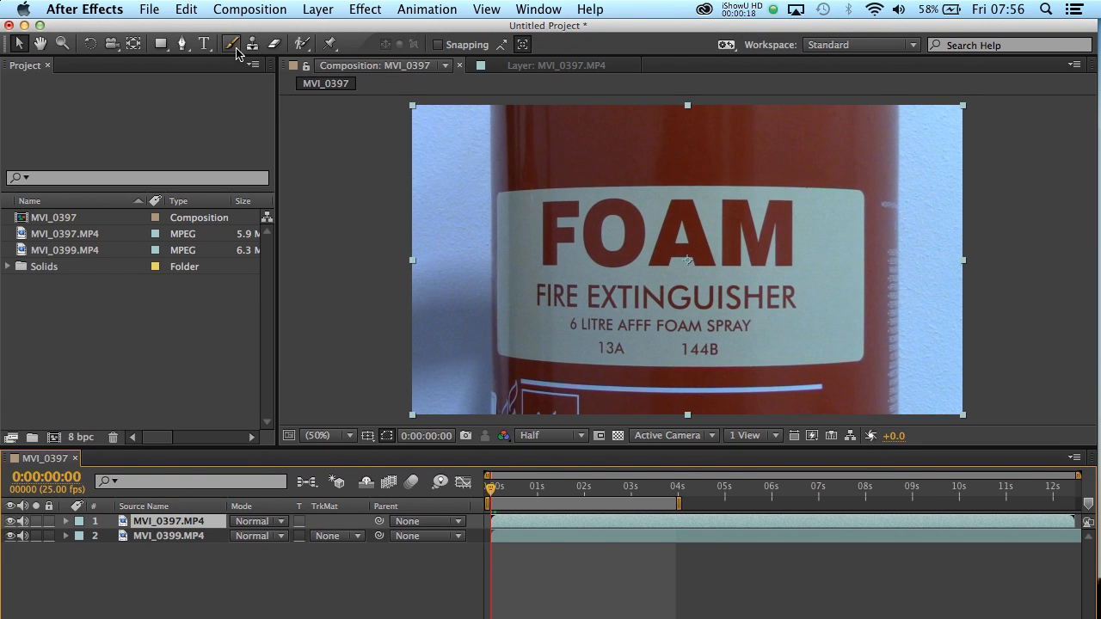
{"action": "left_click", "coordinate": [231, 47]}
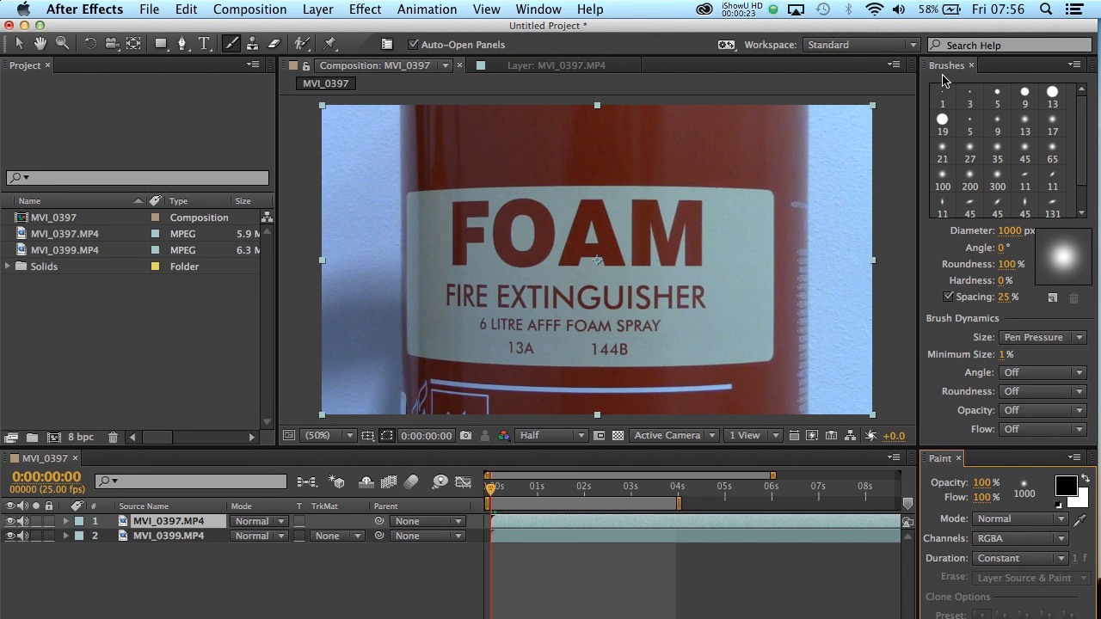
{"action": "left_click", "coordinate": [943, 80]}
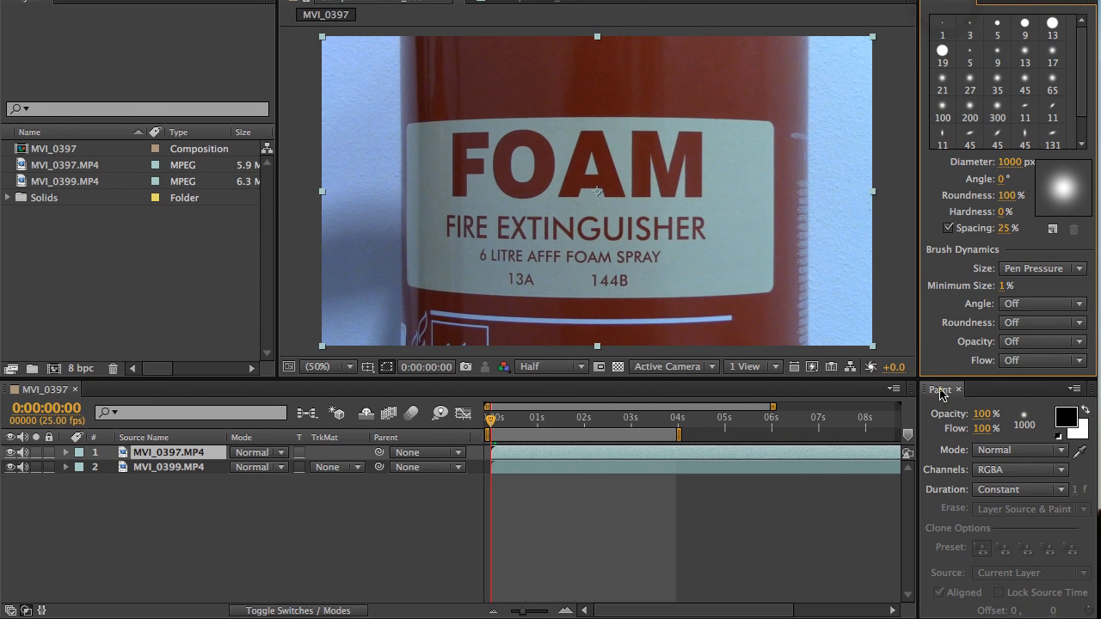
{"action": "left_click", "coordinate": [940, 425]}
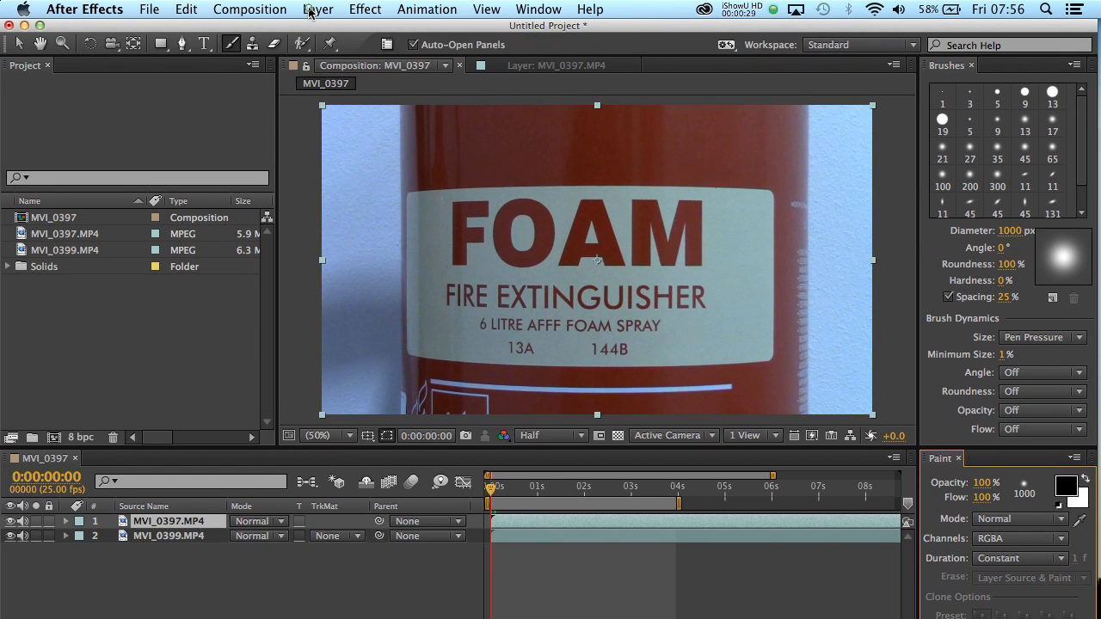
- Create a white 1280 × 720 px solid layer above the two footage layers
{"action": "left_click", "coordinate": [308, 12]}
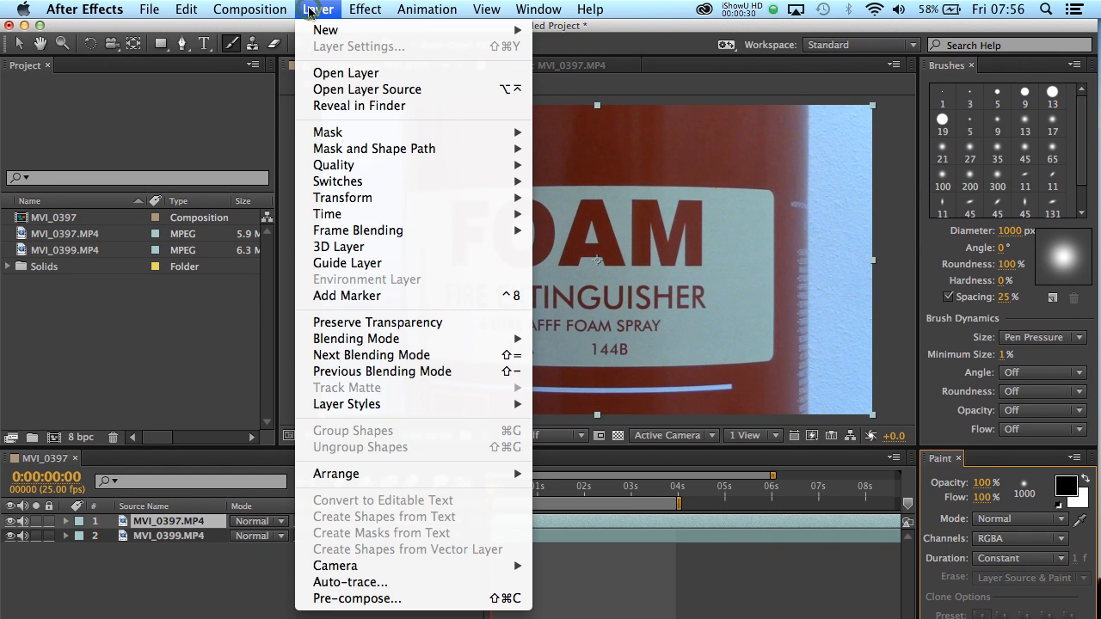
{"action": "mouse_move", "coordinate": [322, 30]}
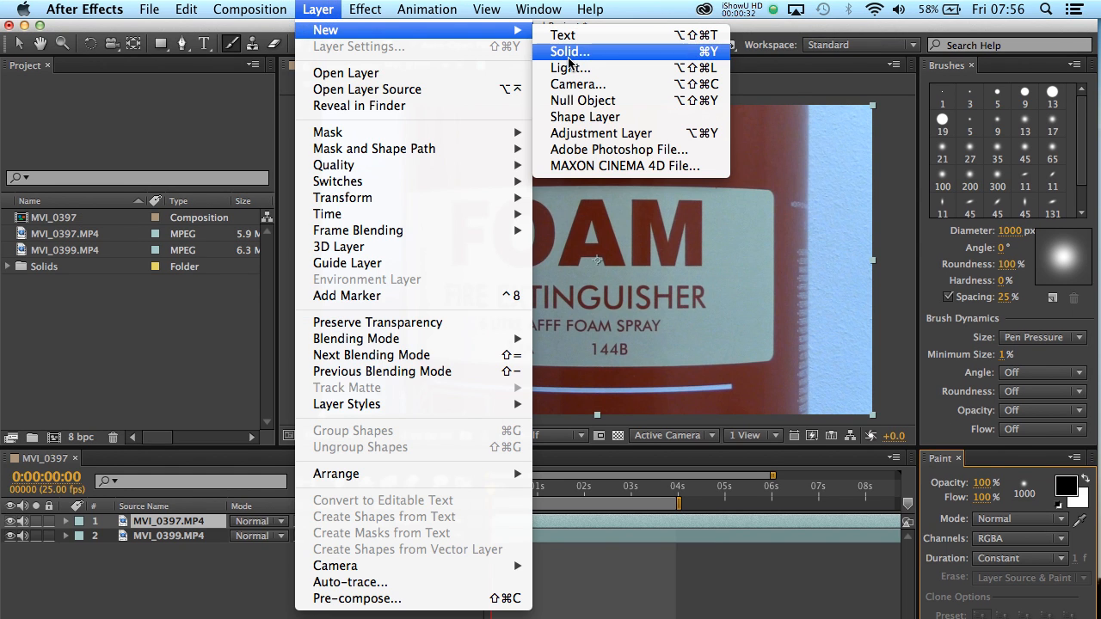
{"action": "left_click", "coordinate": [570, 51]}
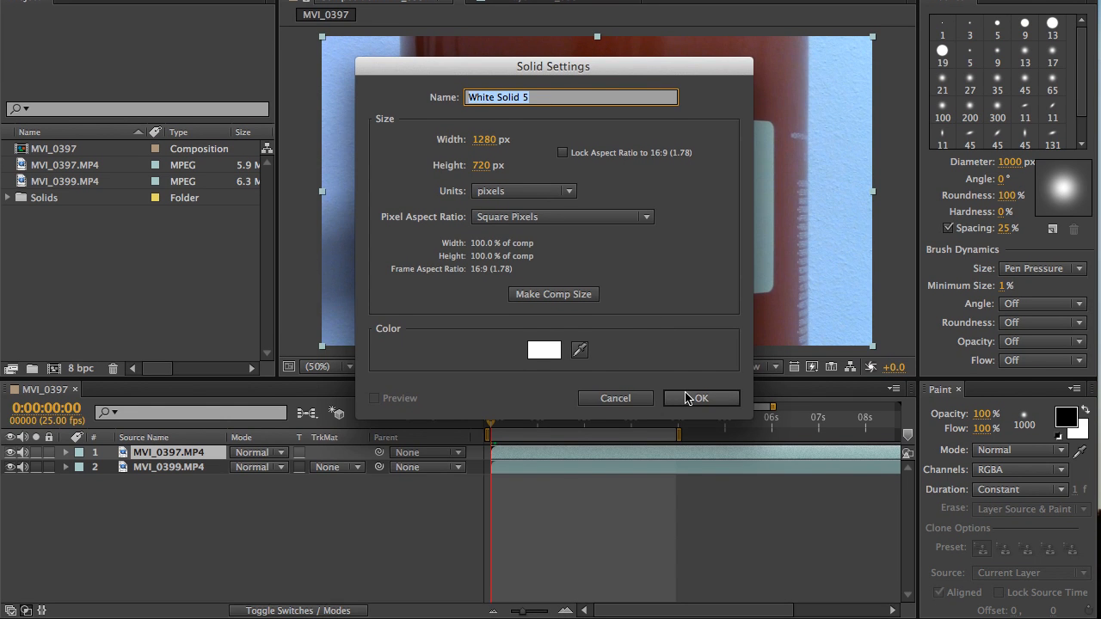
{"action": "left_click", "coordinate": [688, 399]}
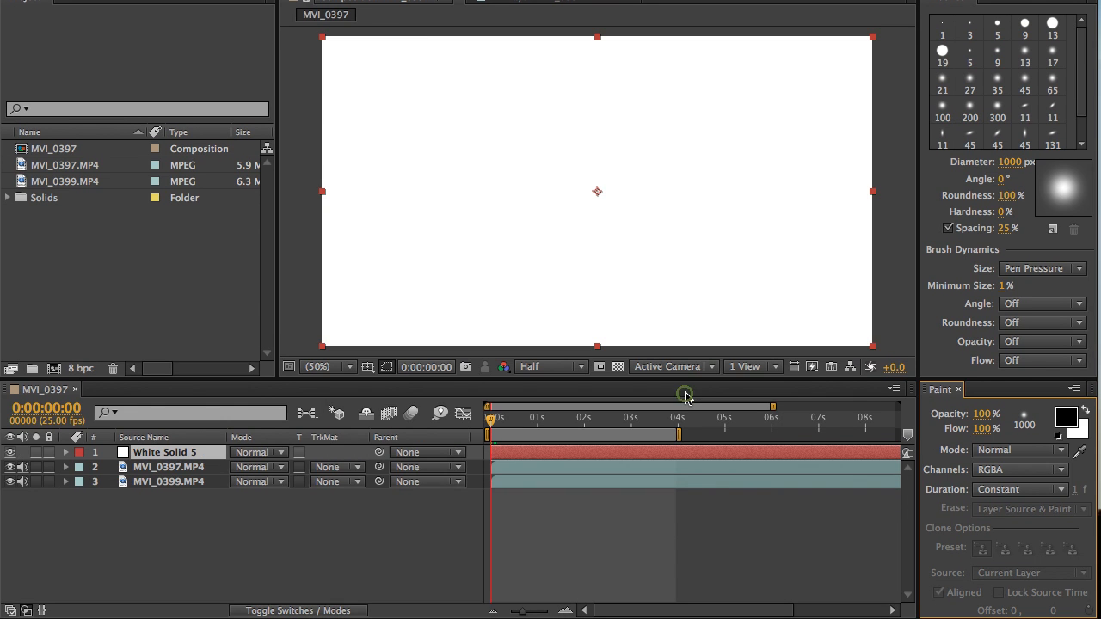
- Open the white solid in its own layer viewer and set the viewer magnification to 25%
{"action": "left_click", "coordinate": [168, 458]}
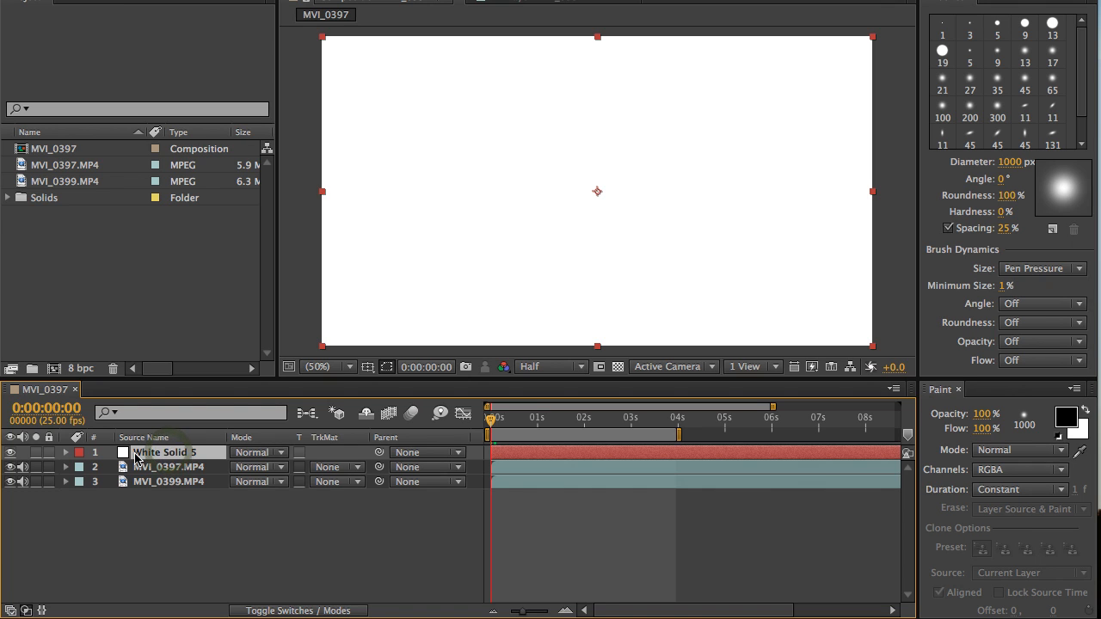
{"action": "double_click", "coordinate": [129, 453]}
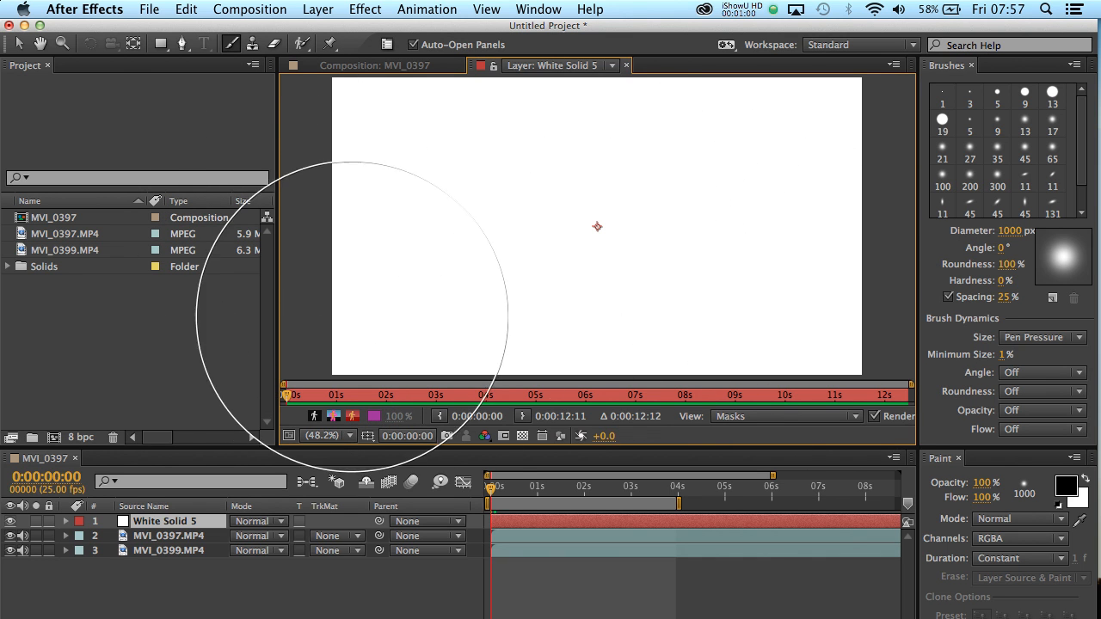
{"action": "left_click", "coordinate": [23, 49]}
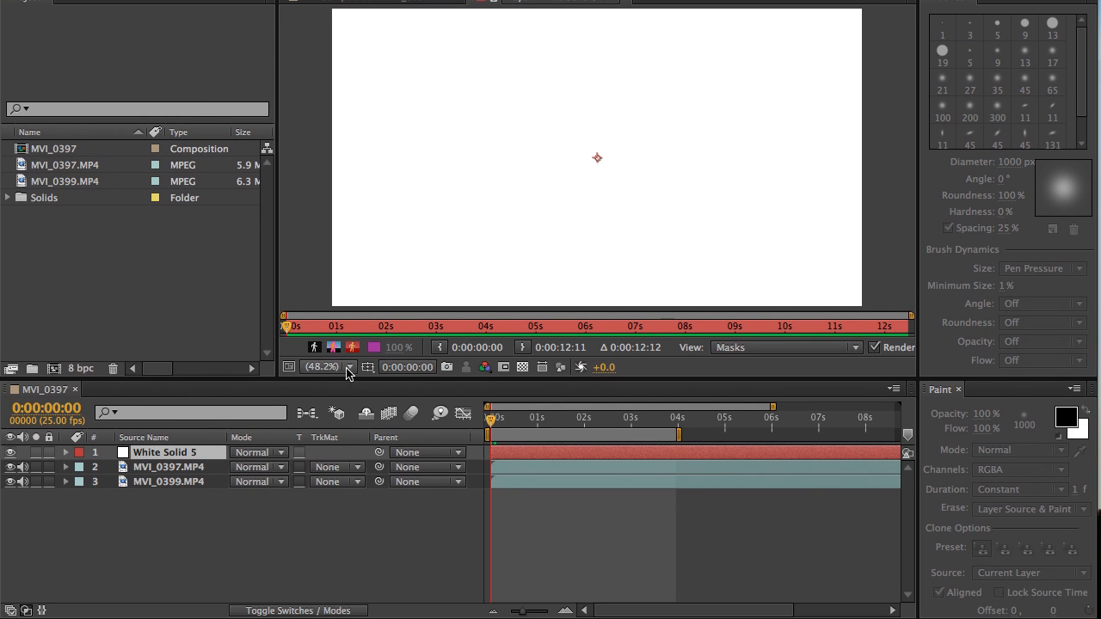
{"action": "left_click", "coordinate": [347, 368]}
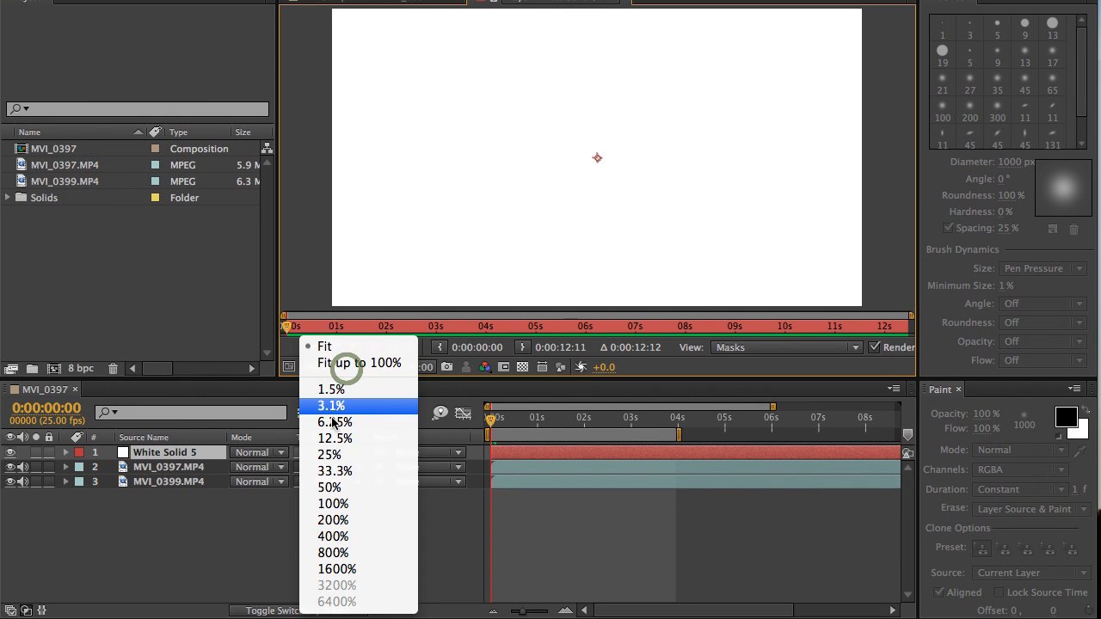
{"action": "left_click", "coordinate": [334, 455]}
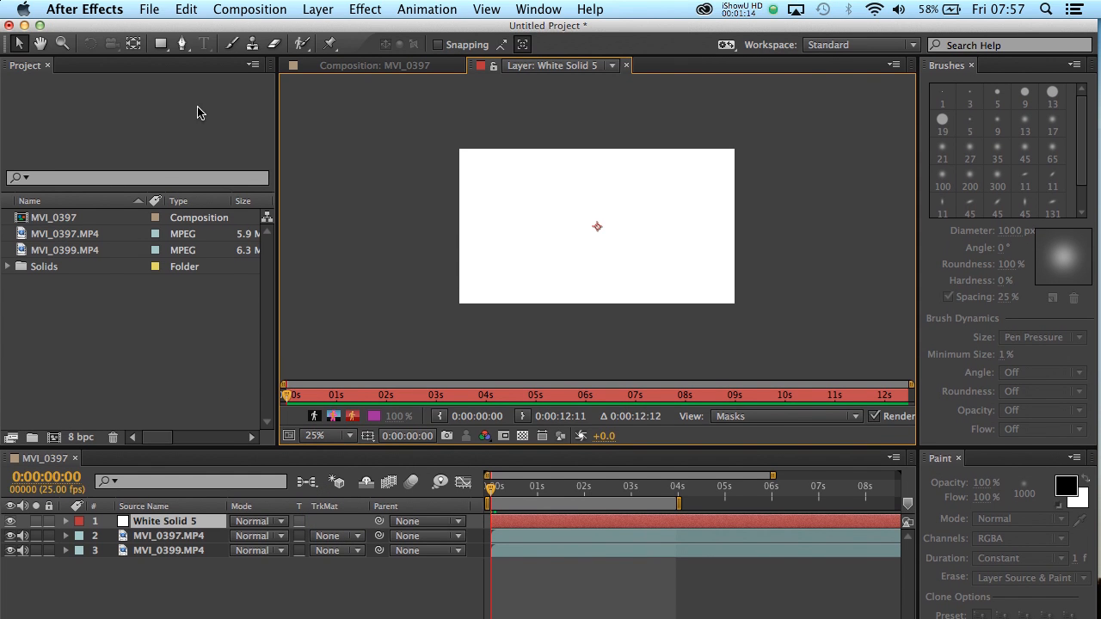
- Activate the Brush tool and choose black (000000) as its foreground color
{"action": "left_click", "coordinate": [231, 45]}
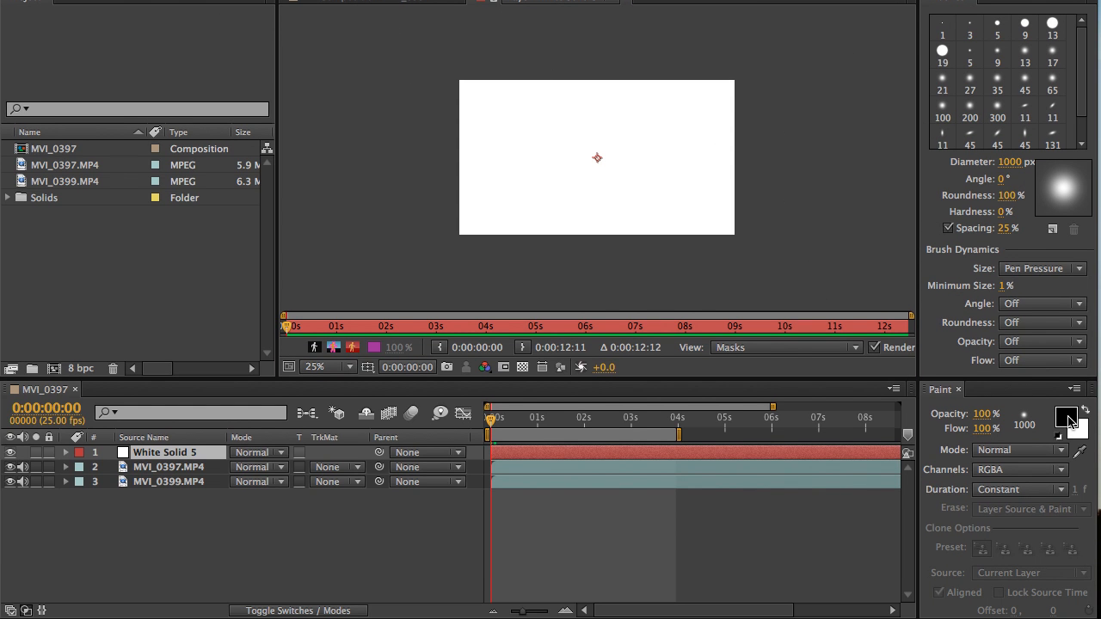
{"action": "left_click", "coordinate": [1067, 419]}
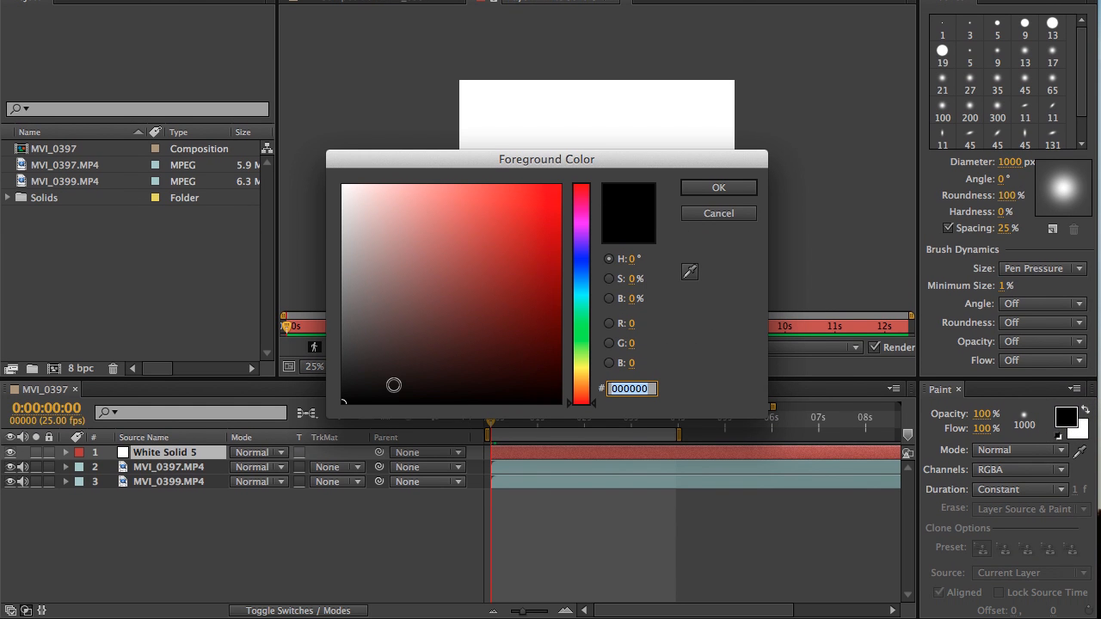
{"action": "left_click", "coordinate": [356, 396]}
{"action": "left_click_drag", "start_coordinate": [356, 395], "coordinate": [343, 405]}
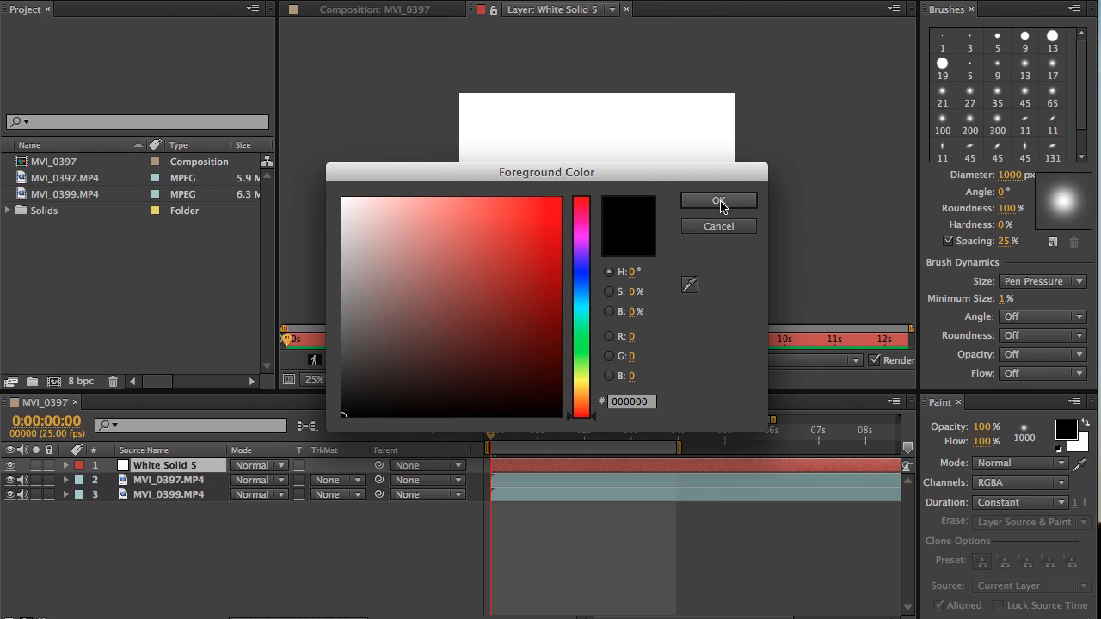
{"action": "left_click", "coordinate": [719, 201]}
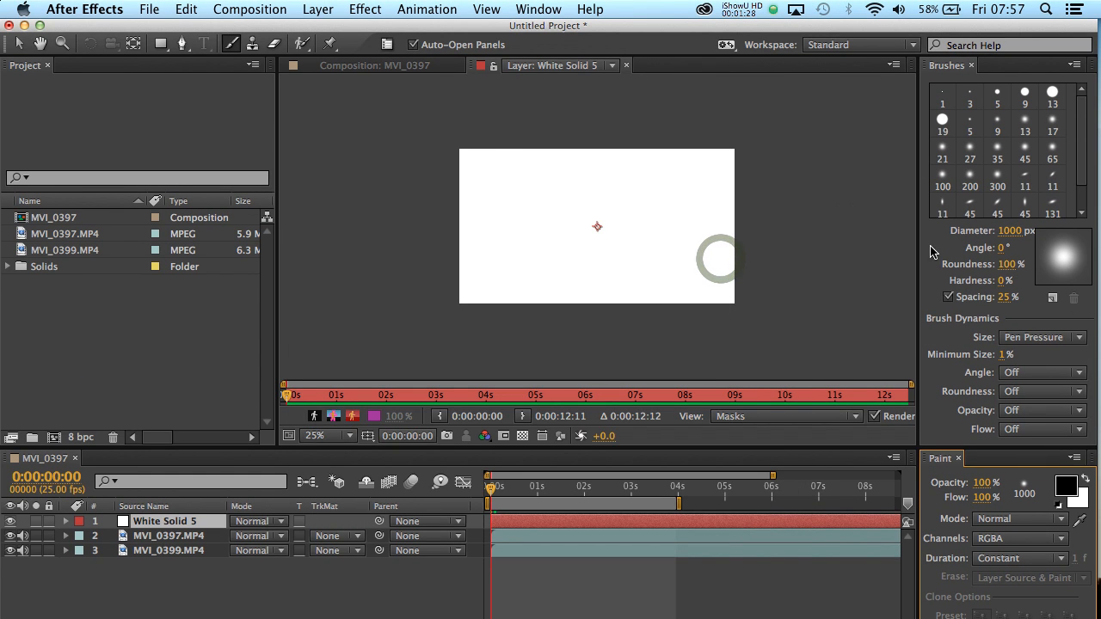
- Choose the soft 300 brush preset and set its diameter to 1000 px
{"action": "left_click", "coordinate": [997, 181]}
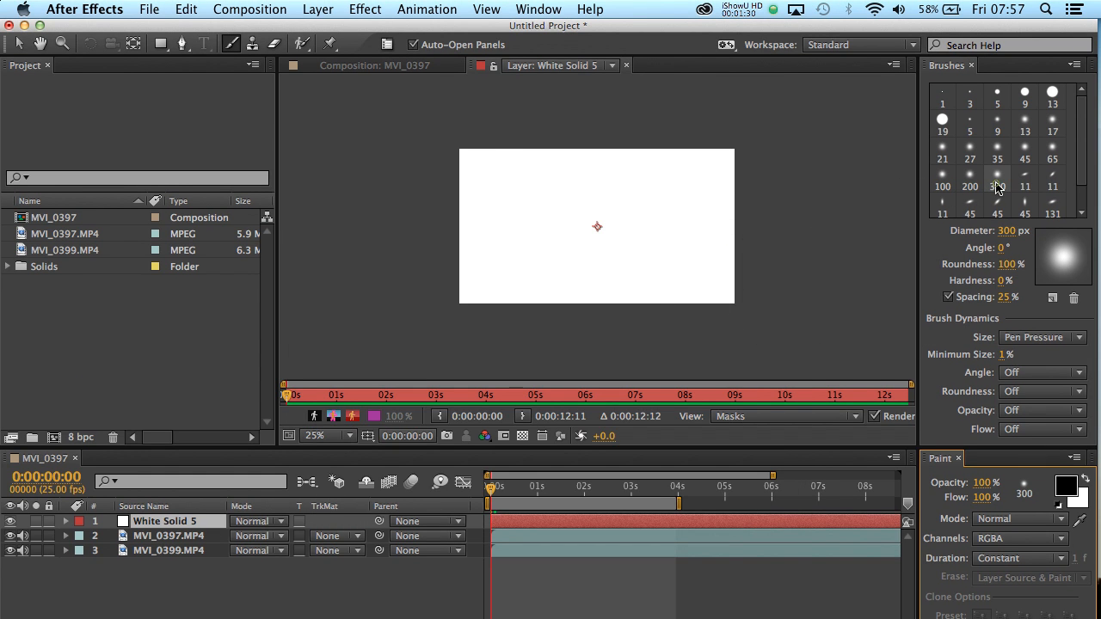
{"action": "left_click", "coordinate": [1006, 231]}
{"action": "type", "text": "1"}
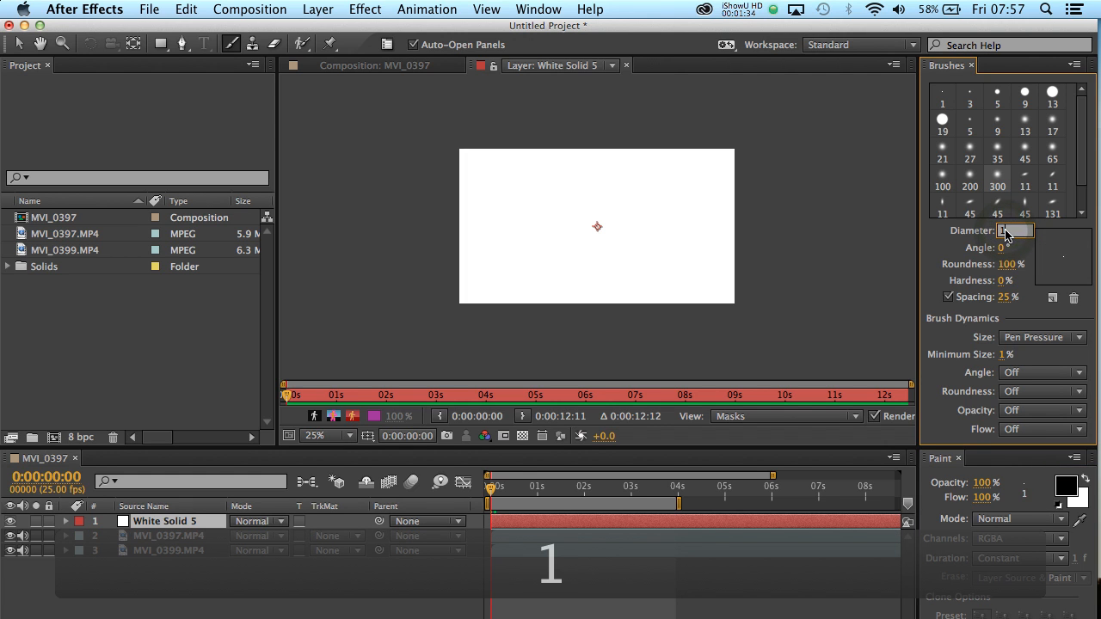
{"action": "type", "text": "000"}
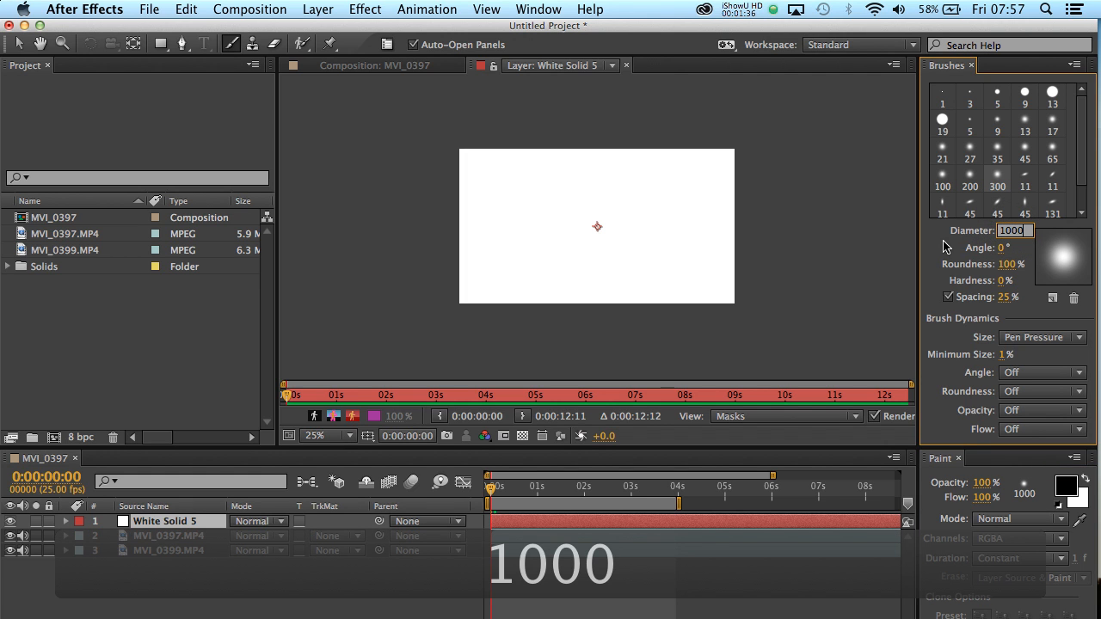
{"action": "left_click", "coordinate": [944, 245]}
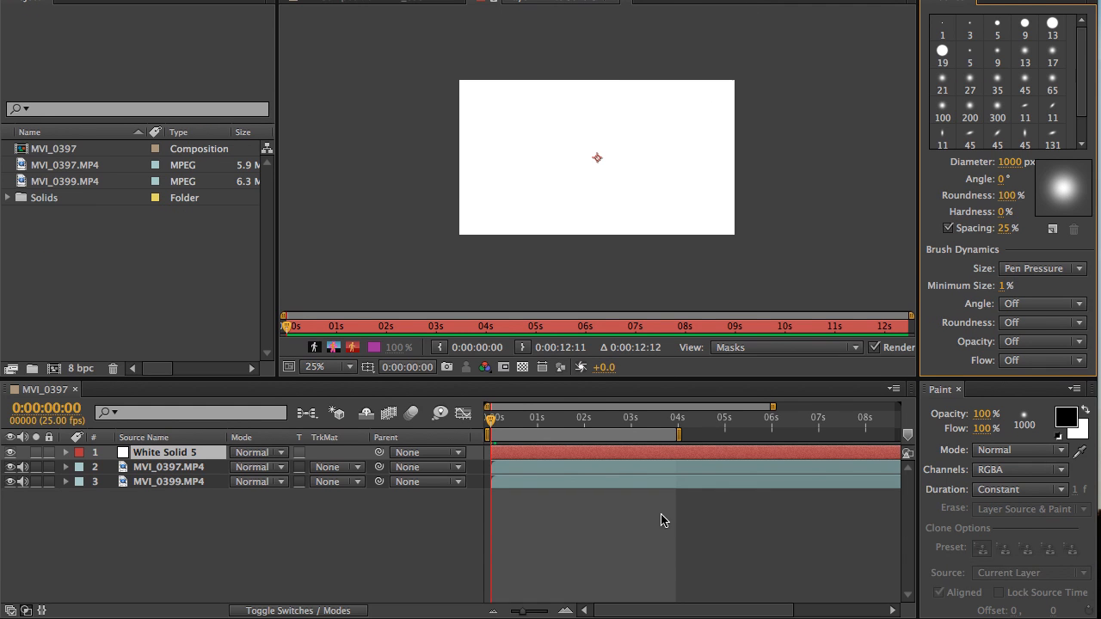
- Paint a continuous black stroke from the upper-right to the lower-left of the white solid until it is fully covered, and return to the composition view
{"action": "left_click", "coordinate": [492, 424]}
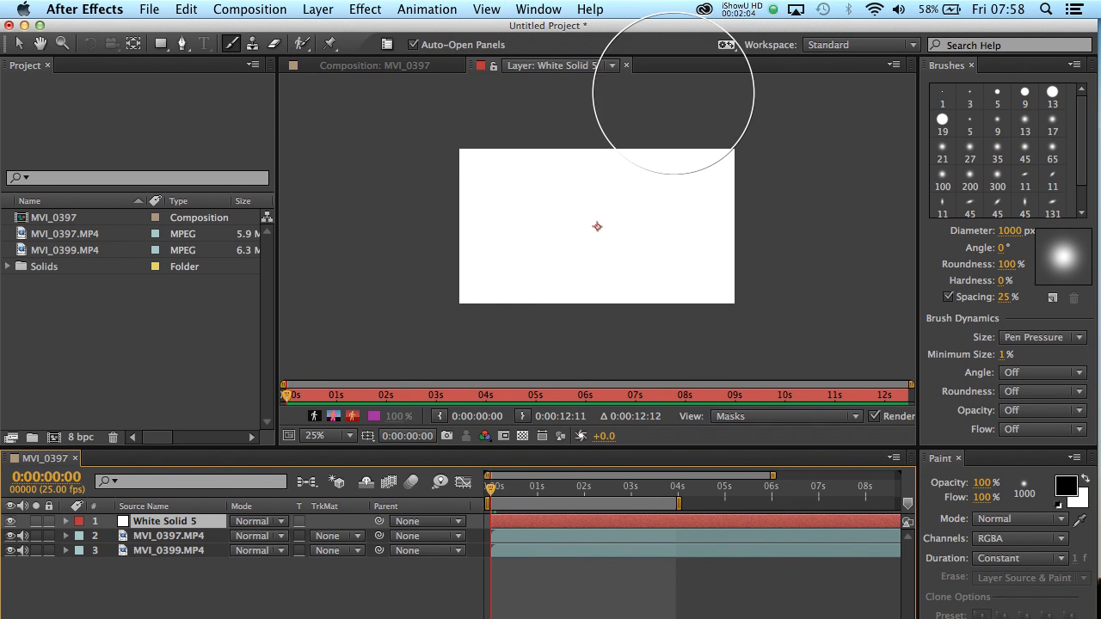
{"action": "mouse_move", "coordinate": [689, 78]}
{"action": "left_mouse_down"}
{"action": "mouse_move", "coordinate": [731, 103]}
{"action": "mouse_move", "coordinate": [769, 172]}
{"action": "mouse_move", "coordinate": [731, 177]}
{"action": "mouse_move", "coordinate": [641, 144]}
{"action": "mouse_move", "coordinate": [644, 158]}
{"action": "mouse_move", "coordinate": [718, 221]}
{"action": "mouse_move", "coordinate": [752, 270]}
{"action": "mouse_move", "coordinate": [678, 237]}
{"action": "mouse_move", "coordinate": [561, 115]}
{"action": "mouse_move", "coordinate": [455, 158]}
{"action": "mouse_move", "coordinate": [470, 179]}
{"action": "mouse_move", "coordinate": [553, 212]}
{"action": "mouse_move", "coordinate": [618, 344]}
{"action": "mouse_move", "coordinate": [568, 301]}
{"action": "mouse_move", "coordinate": [423, 241]}
{"action": "mouse_move", "coordinate": [384, 298]}
{"action": "left_mouse_up"}
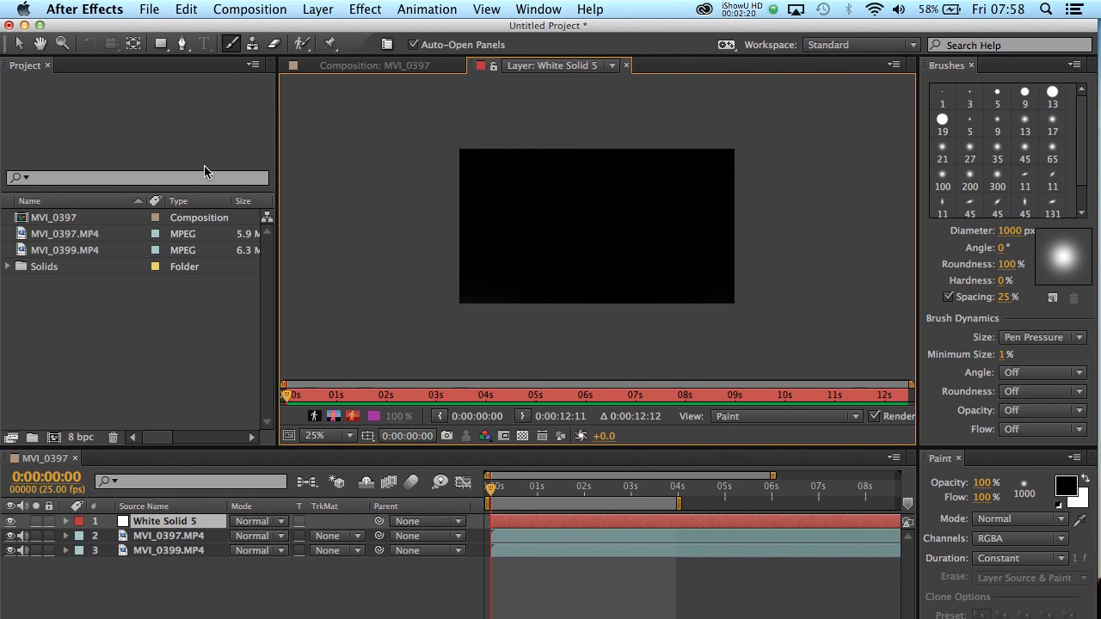
{"action": "left_click", "coordinate": [18, 44]}
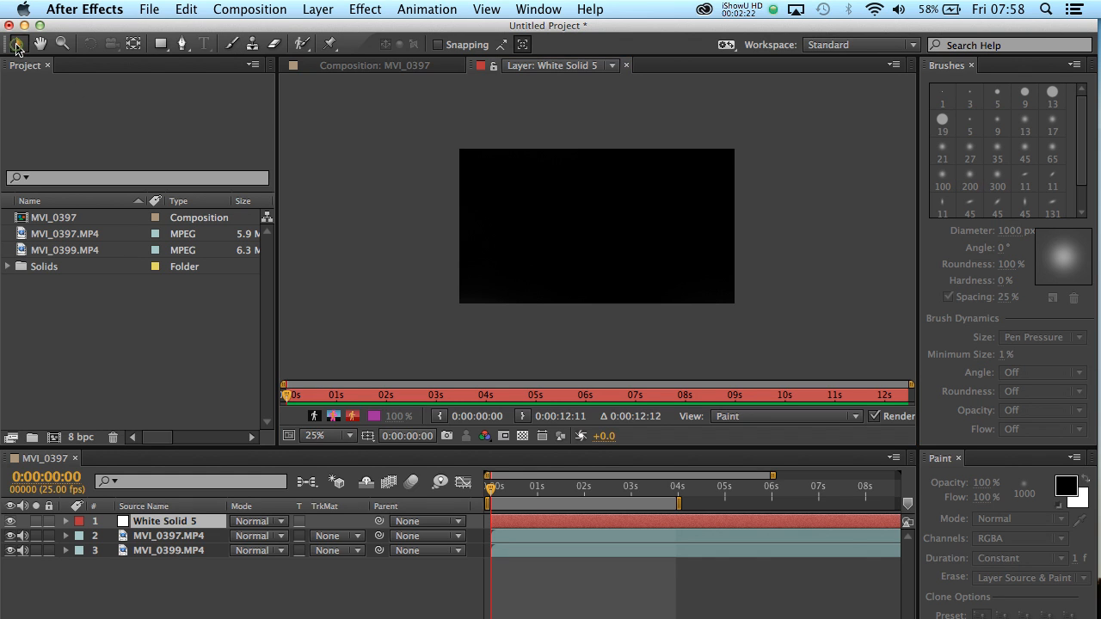
{"action": "left_click", "coordinate": [339, 69]}
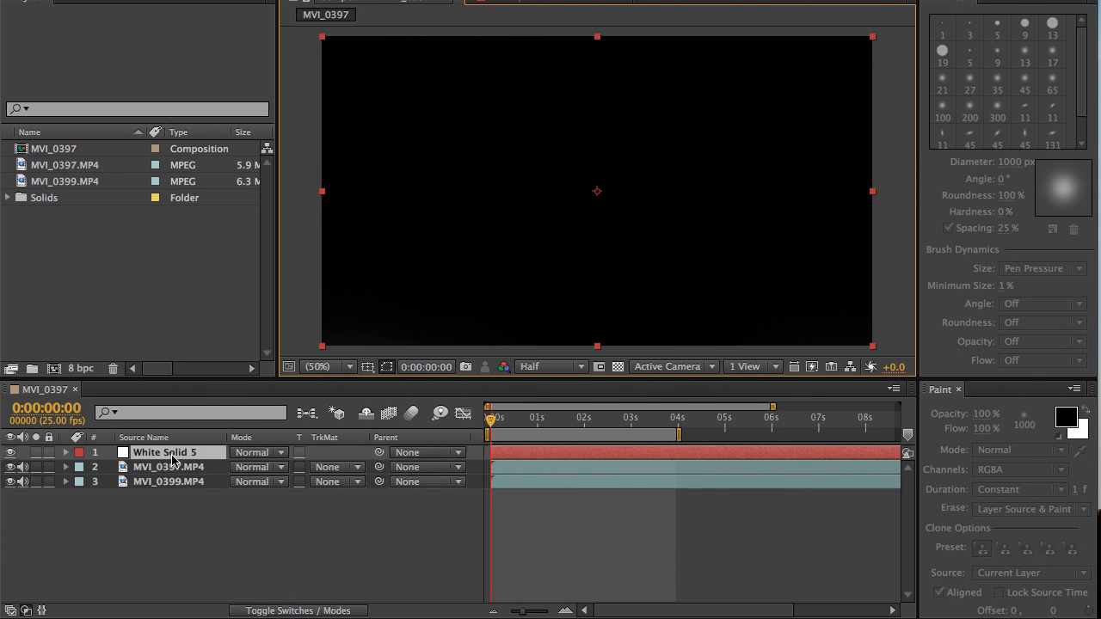
- Expand the white solid's Paint effect down to the Stroke Options of its brush stroke
{"action": "left_click", "coordinate": [66, 456]}
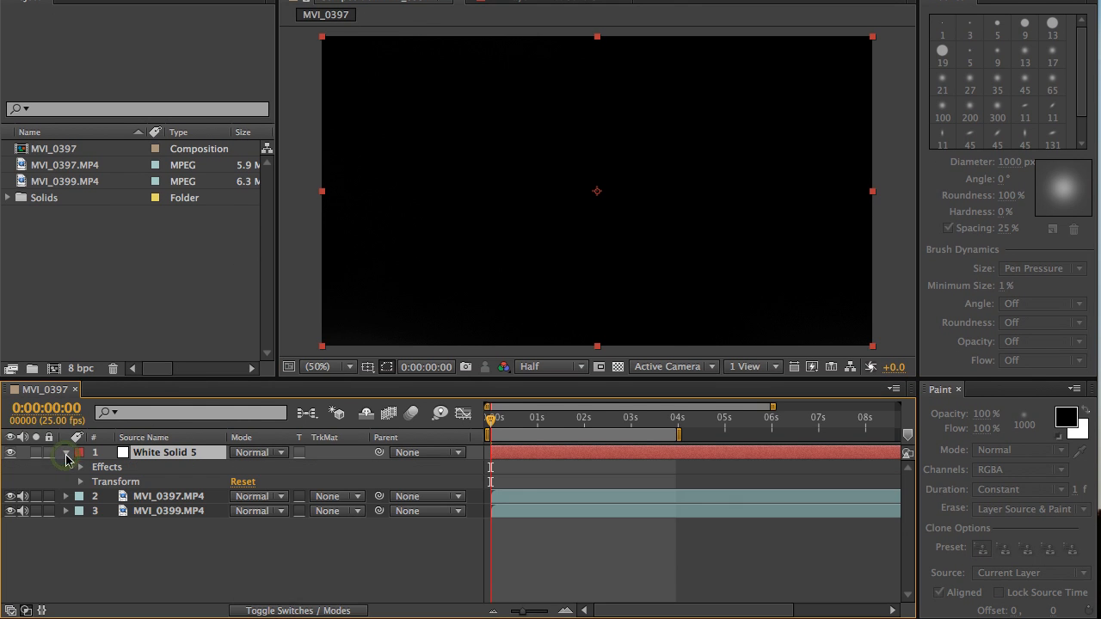
{"action": "left_click", "coordinate": [80, 469]}
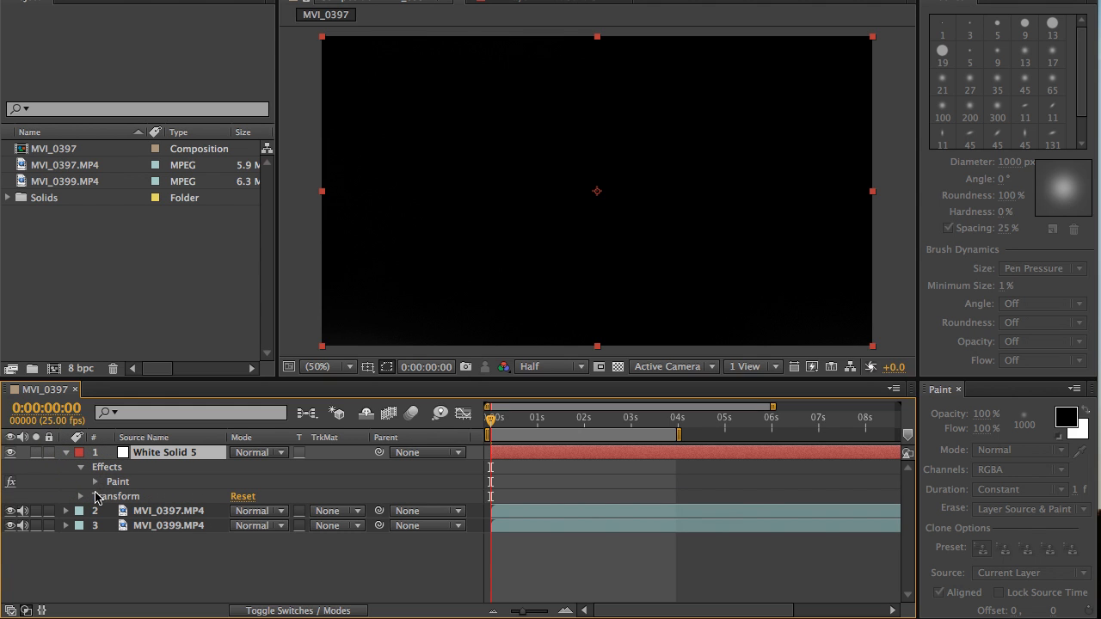
{"action": "left_click", "coordinate": [96, 482]}
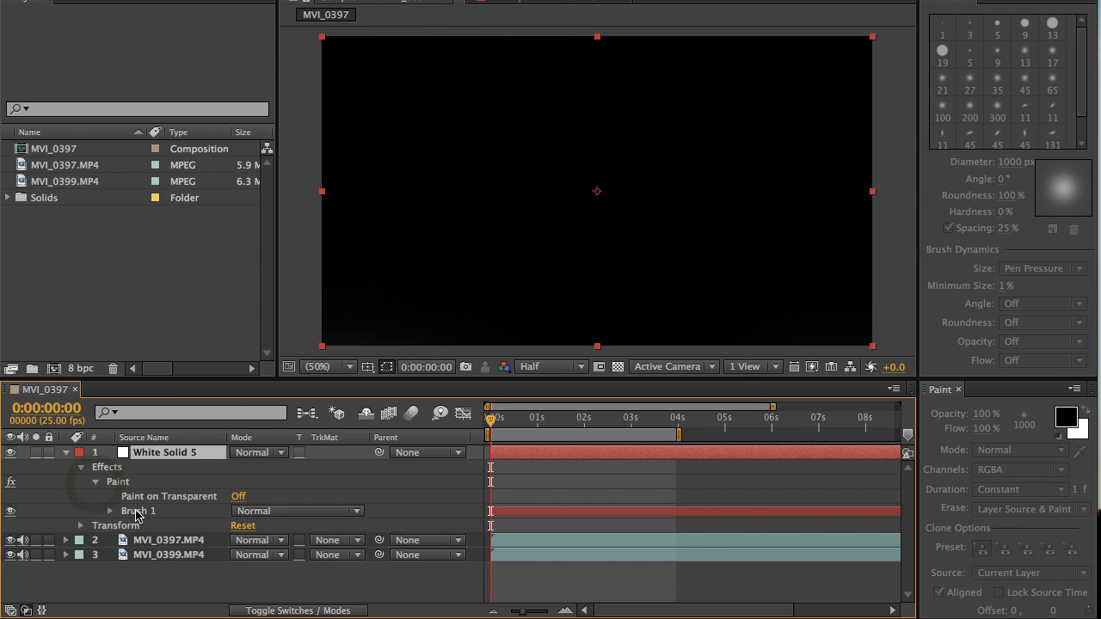
{"action": "left_click", "coordinate": [136, 513]}
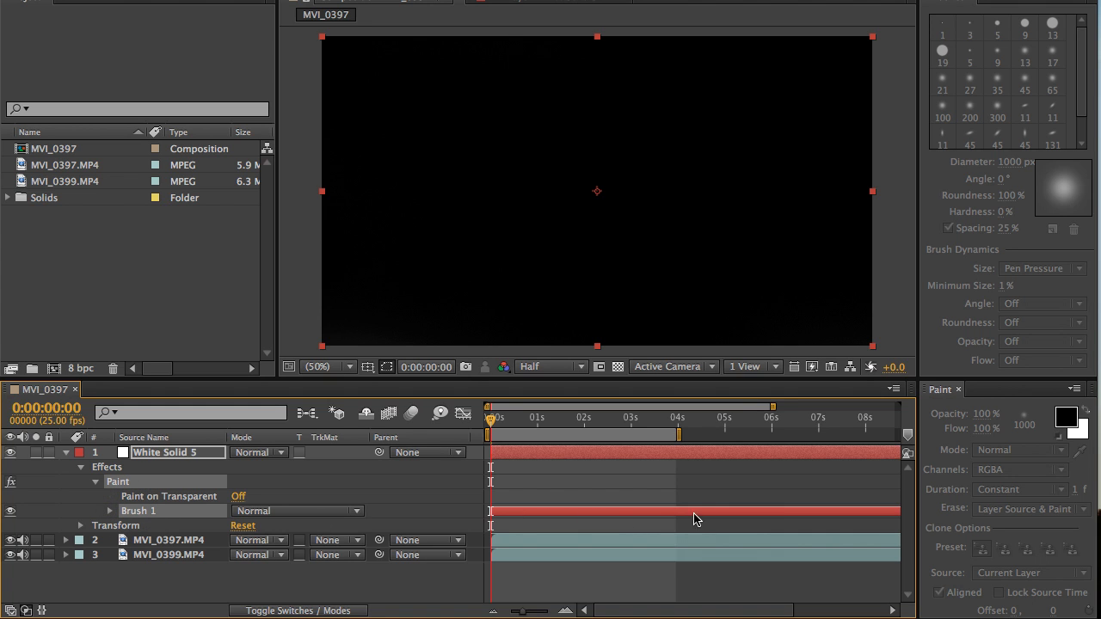
{"action": "left_click", "coordinate": [745, 516]}
{"action": "left_click", "coordinate": [110, 512]}
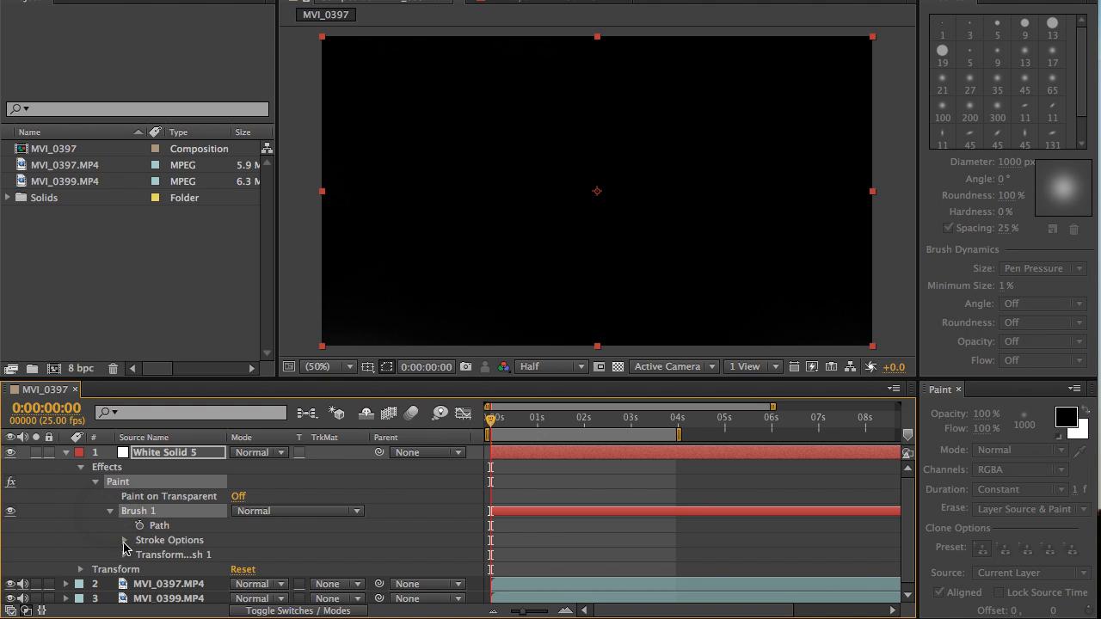
{"action": "left_click", "coordinate": [124, 542]}
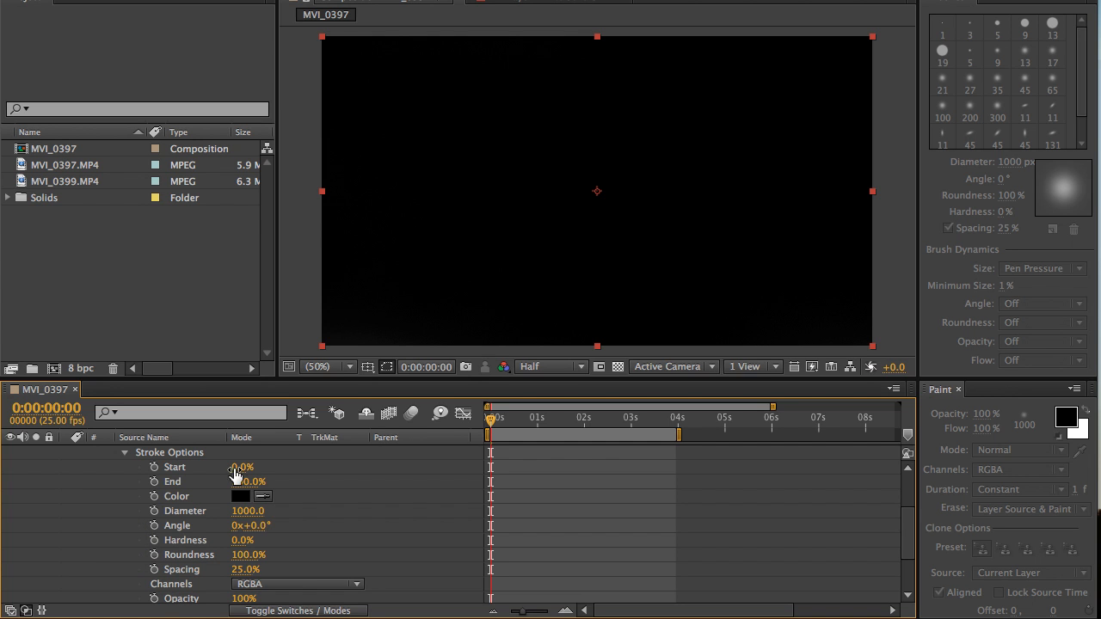
- Move the current time to 0:00:01:00 and set the brush stroke's End value to 0%
{"action": "mouse_move", "coordinate": [240, 471]}
{"action": "left_mouse_down"}
{"action": "mouse_move", "coordinate": [319, 471]}
{"action": "mouse_move", "coordinate": [240, 465]}
{"action": "left_mouse_up"}
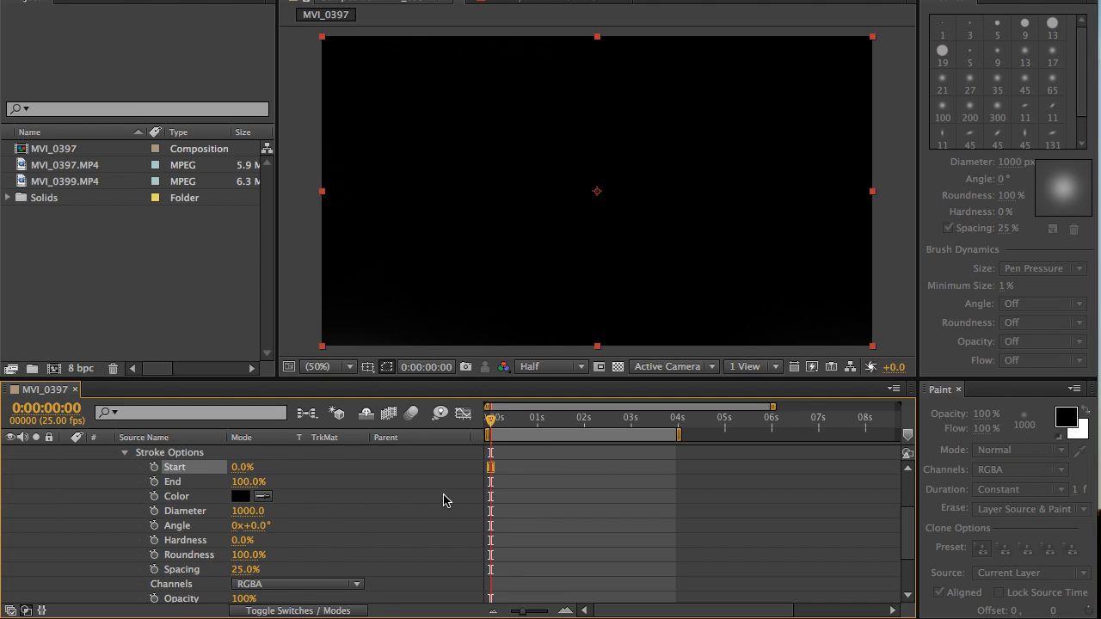
{"action": "left_click_drag", "start_coordinate": [489, 424], "coordinate": [537, 437]}
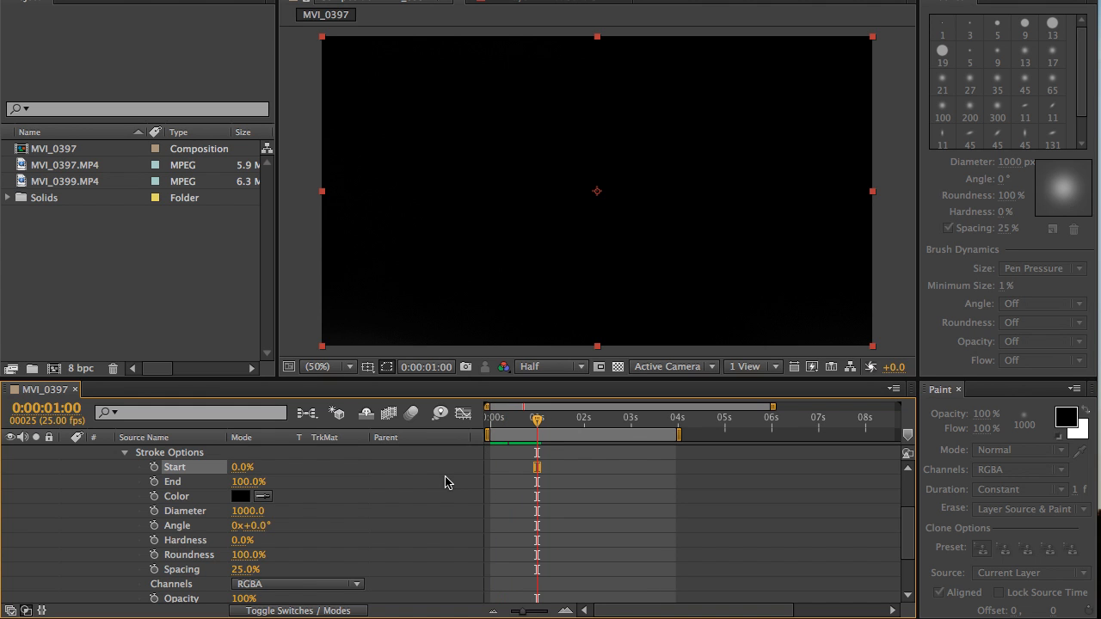
{"action": "left_click_drag", "start_coordinate": [239, 487], "coordinate": [140, 473]}
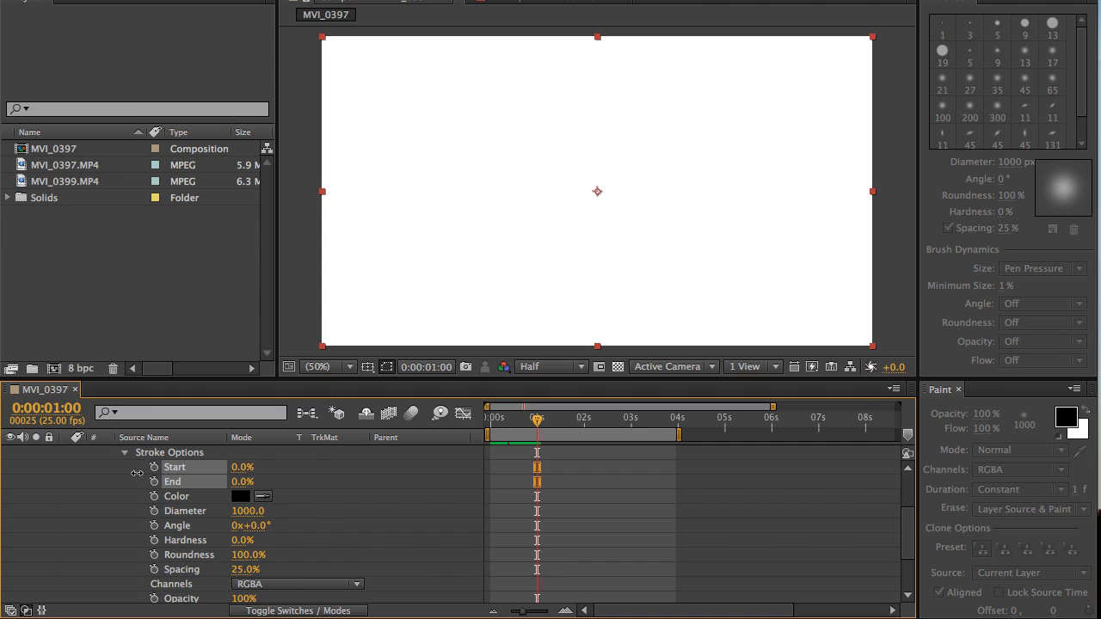
- Start keyframing the brush stroke's End property at 0:00:01:00 and set it to 100% at 0:00:03:00
{"action": "left_click_drag", "start_coordinate": [137, 473], "coordinate": [134, 474]}
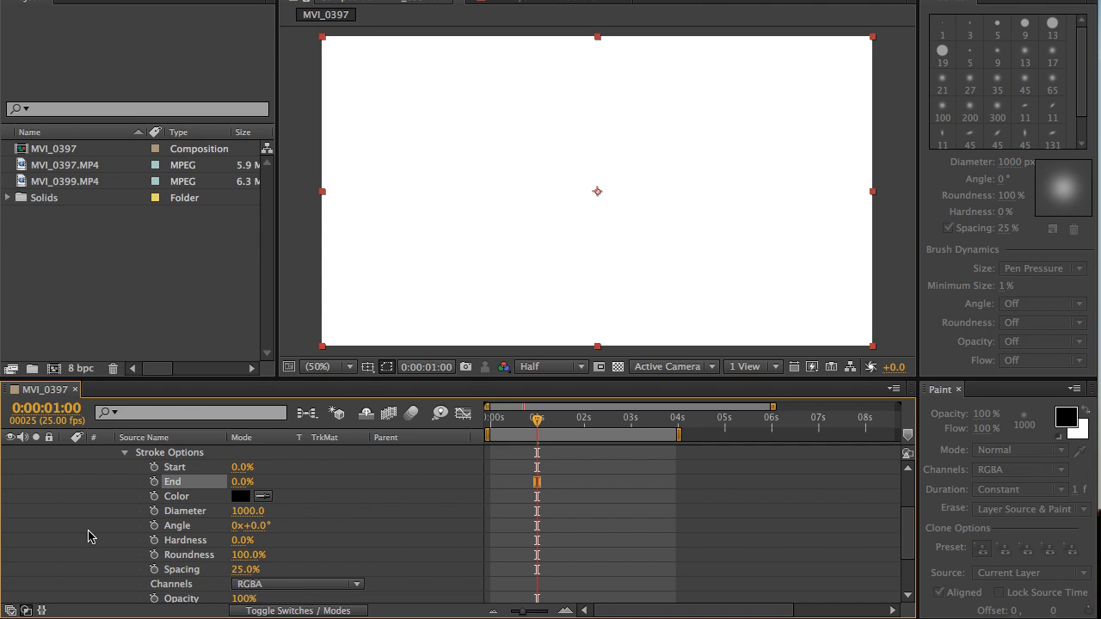
{"action": "left_click", "coordinate": [154, 482]}
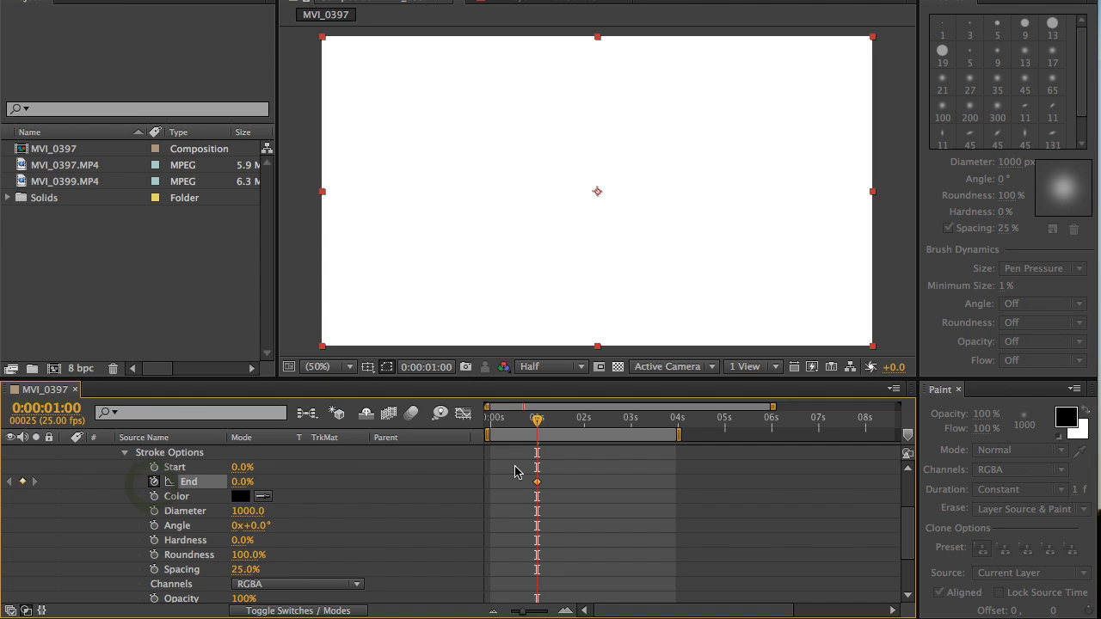
{"action": "left_click_drag", "start_coordinate": [539, 423], "coordinate": [633, 439]}
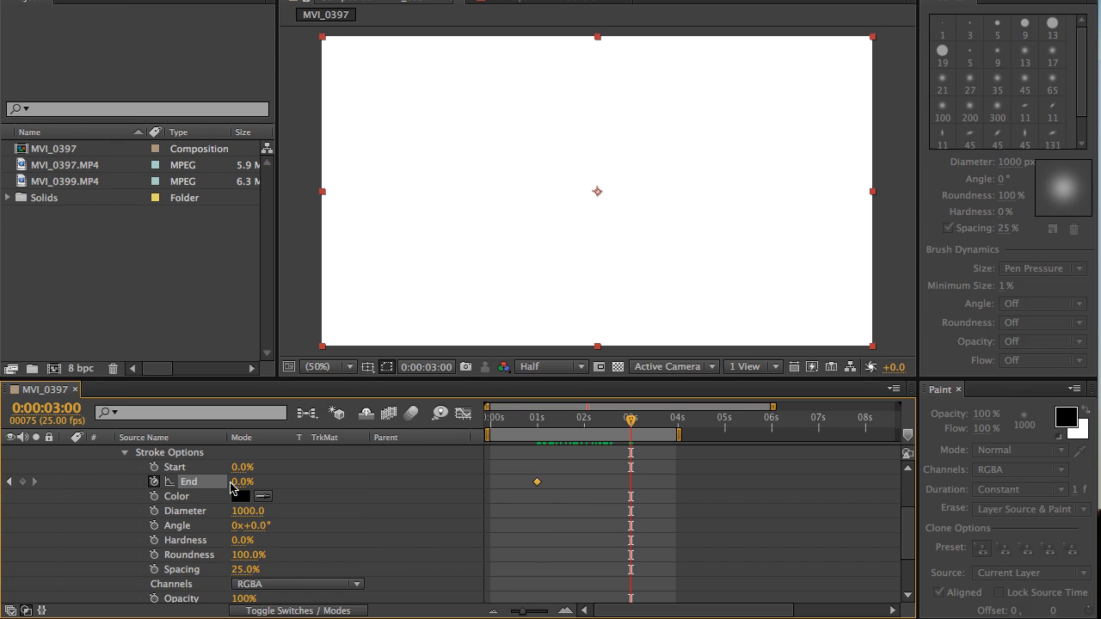
{"action": "left_click_drag", "start_coordinate": [234, 487], "coordinate": [321, 496]}
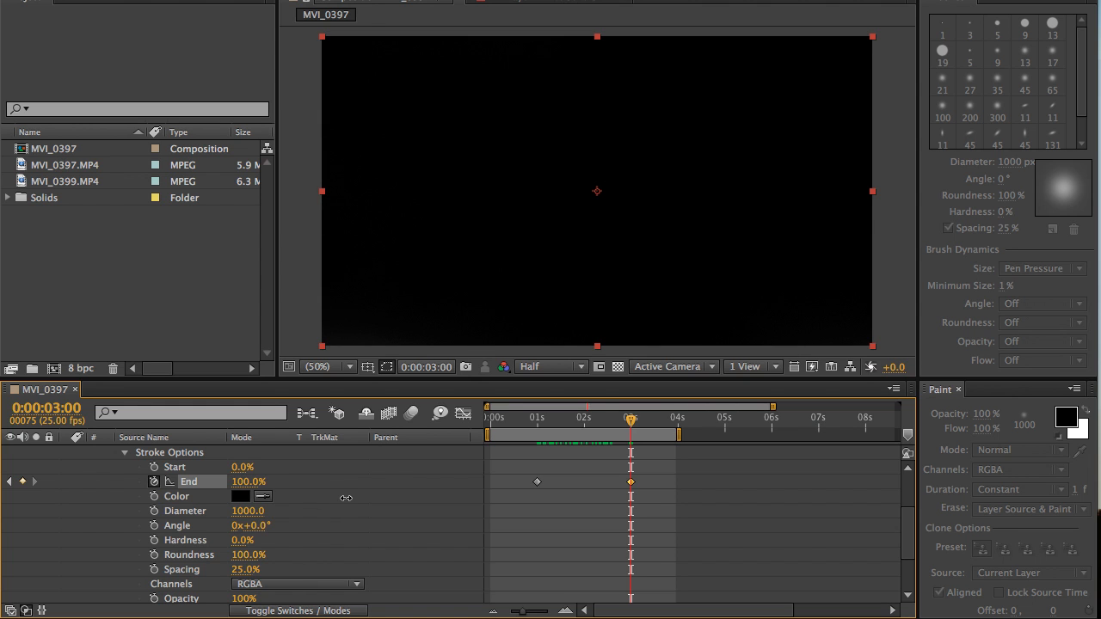
- Scrub through the stroke animation on the white solid and collapse the layer's properties
{"action": "left_click", "coordinate": [123, 455]}
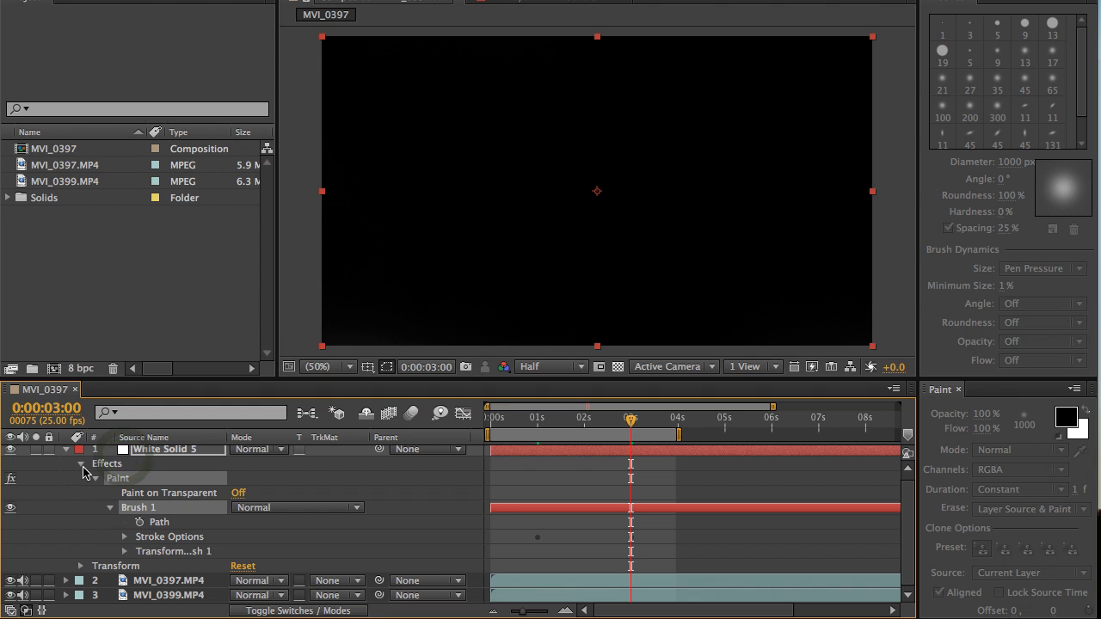
{"action": "mouse_move", "coordinate": [494, 430]}
{"action": "left_mouse_down"}
{"action": "mouse_move", "coordinate": [643, 454]}
{"action": "mouse_move", "coordinate": [527, 455]}
{"action": "left_mouse_up"}
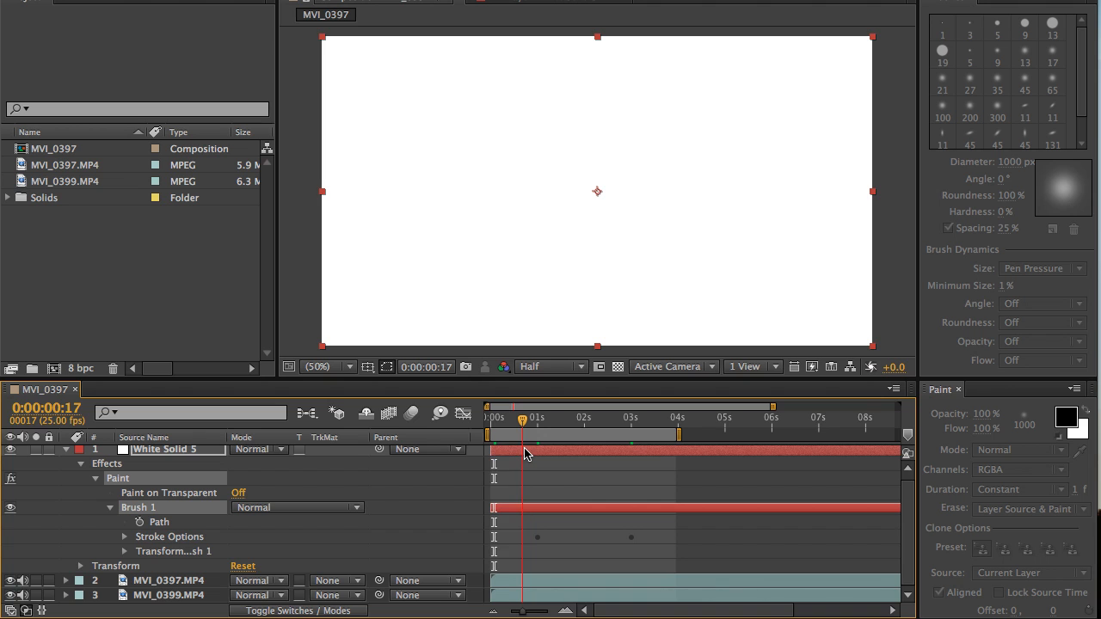
{"action": "left_click", "coordinate": [66, 451]}
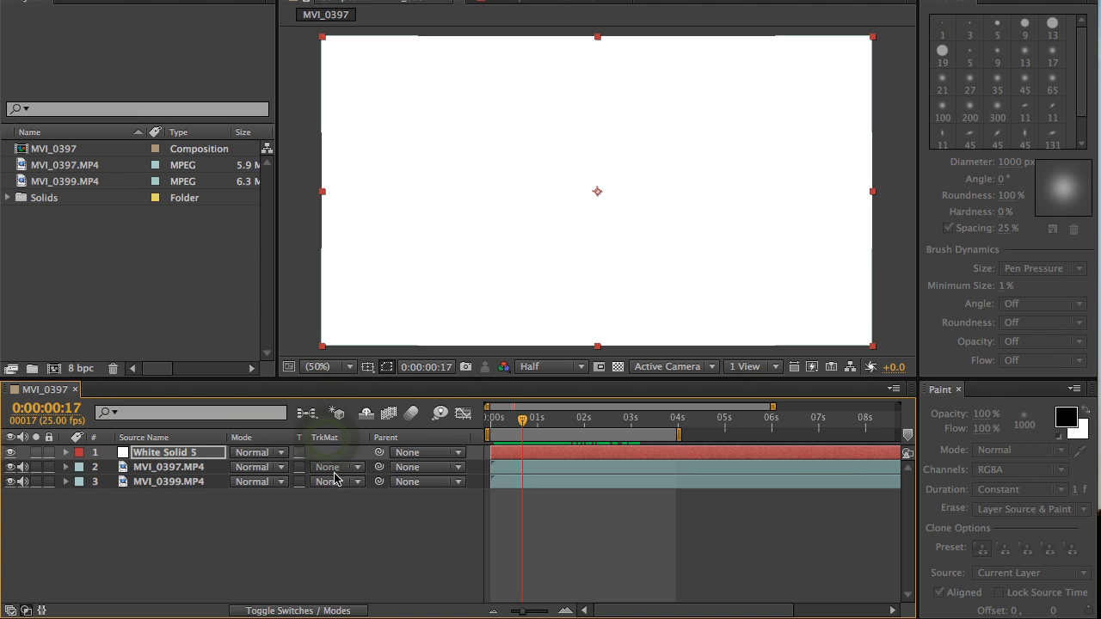
- Set the track matte of the MVI_0397.MP4 layer to Luma Matte "White Solid 5"
{"action": "left_click", "coordinate": [288, 610]}
{"action": "left_click", "coordinate": [288, 611]}
{"action": "left_click", "coordinate": [288, 610]}
{"action": "left_click", "coordinate": [287, 610]}
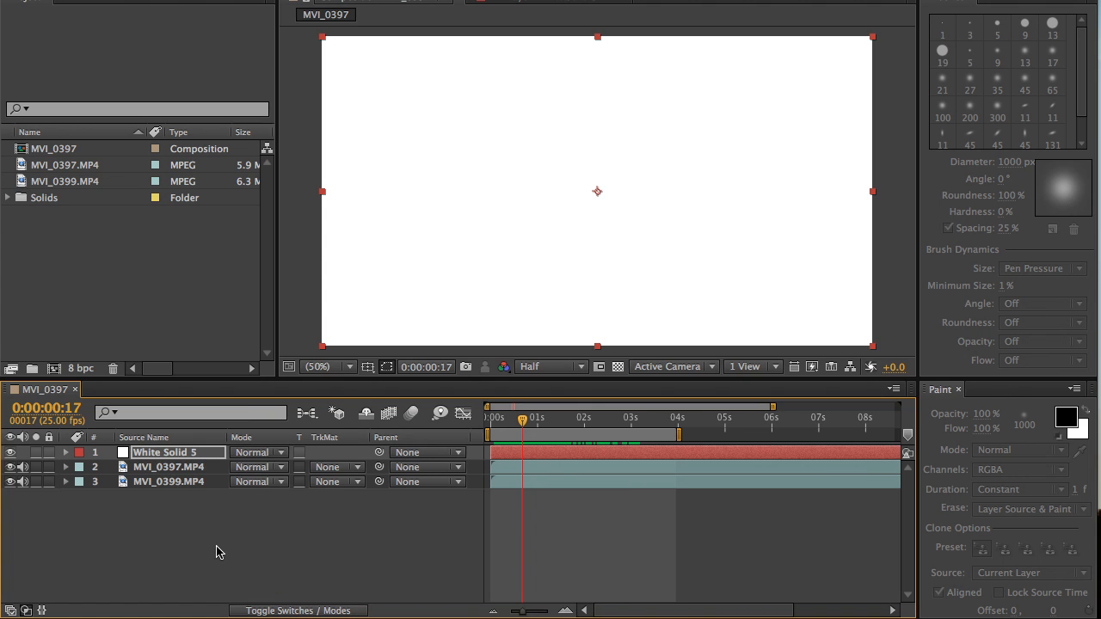
{"action": "left_click", "coordinate": [174, 468]}
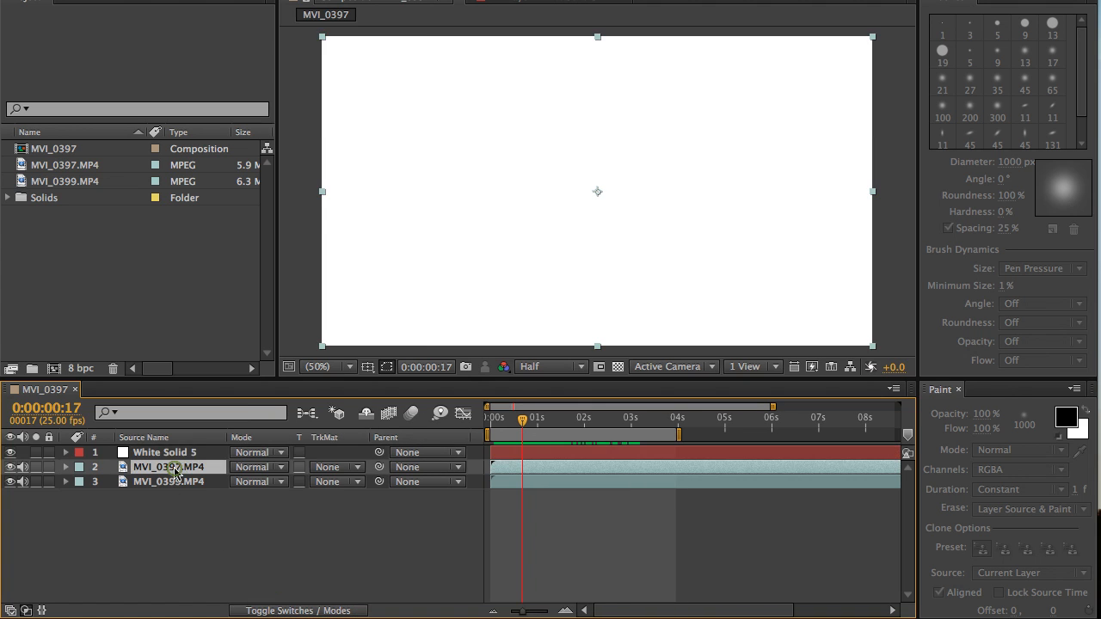
{"action": "left_click", "coordinate": [348, 467]}
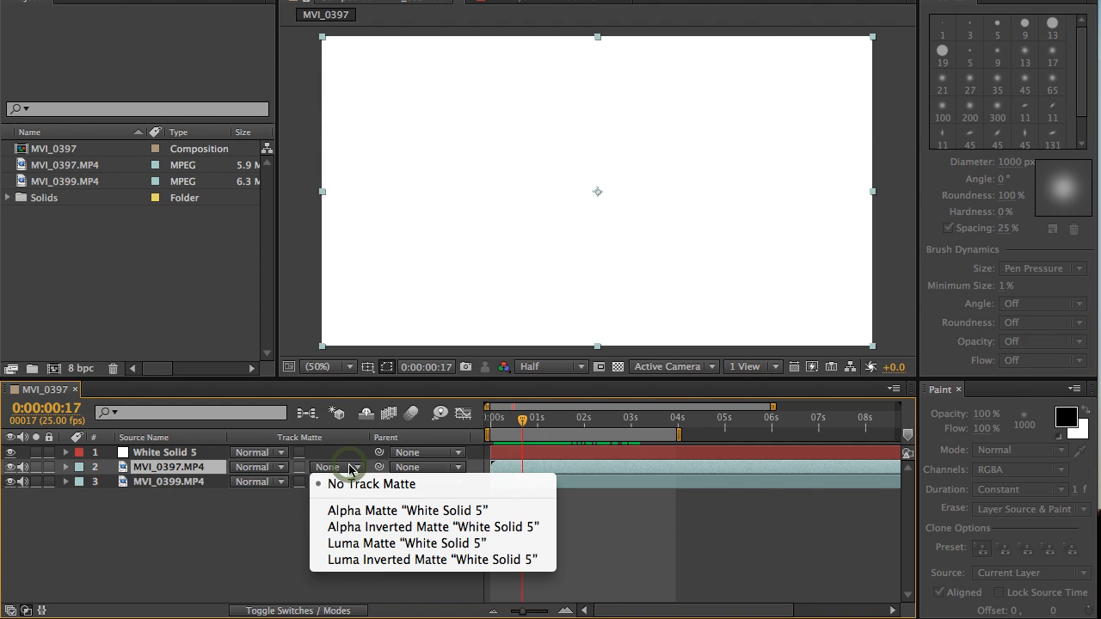
{"action": "left_click", "coordinate": [432, 544]}
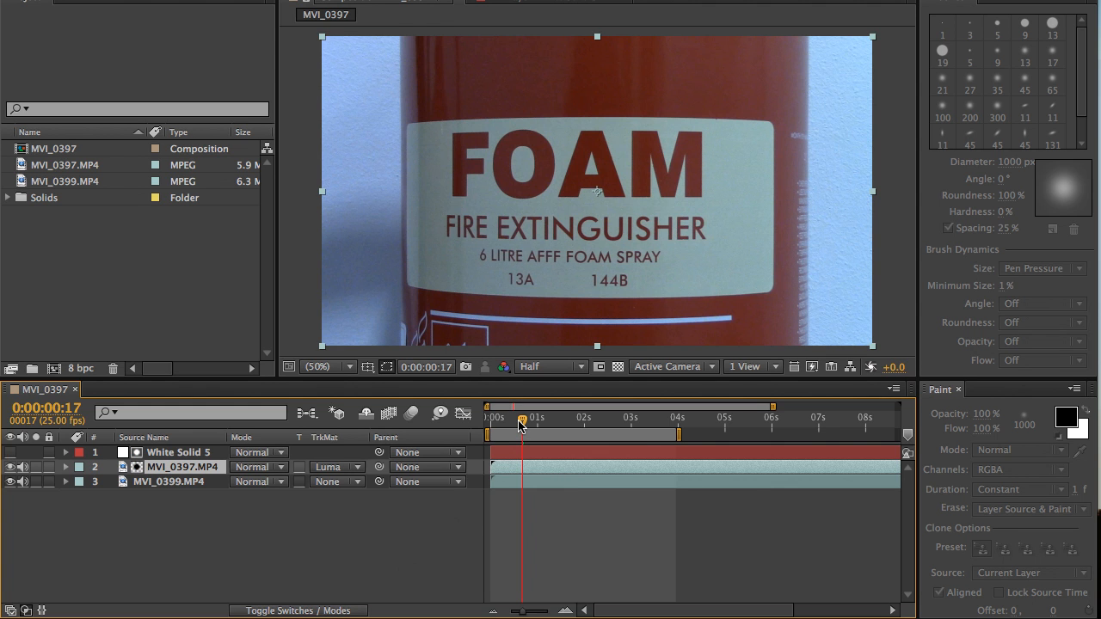
{"action": "left_click_drag", "start_coordinate": [520, 424], "coordinate": [502, 421]}
{"action": "left_click", "coordinate": [353, 468]}
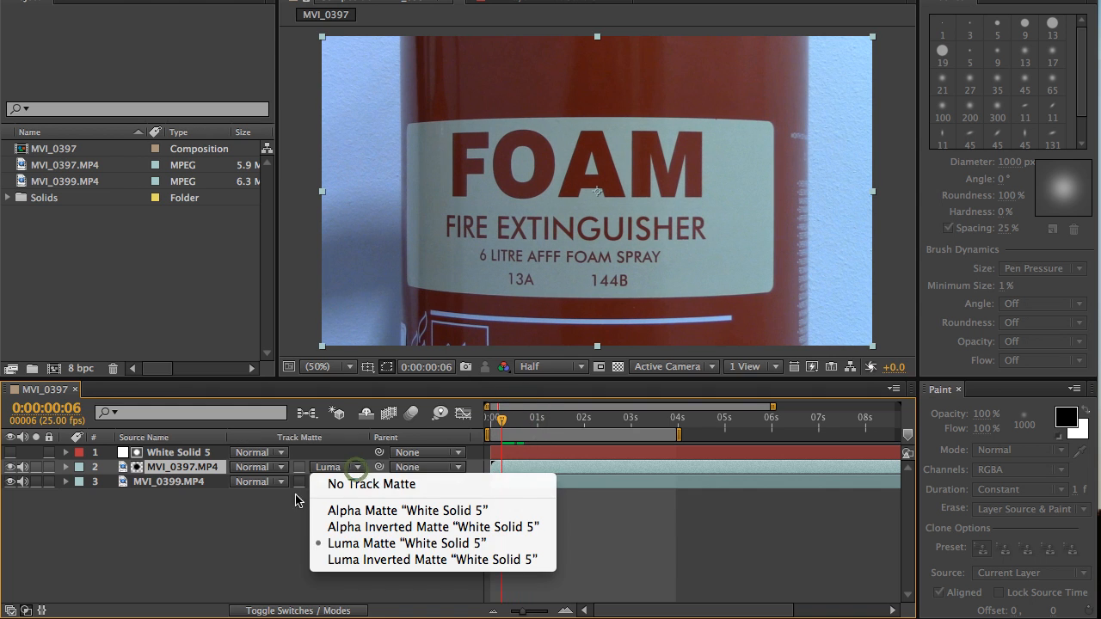
{"action": "left_click", "coordinate": [365, 545]}
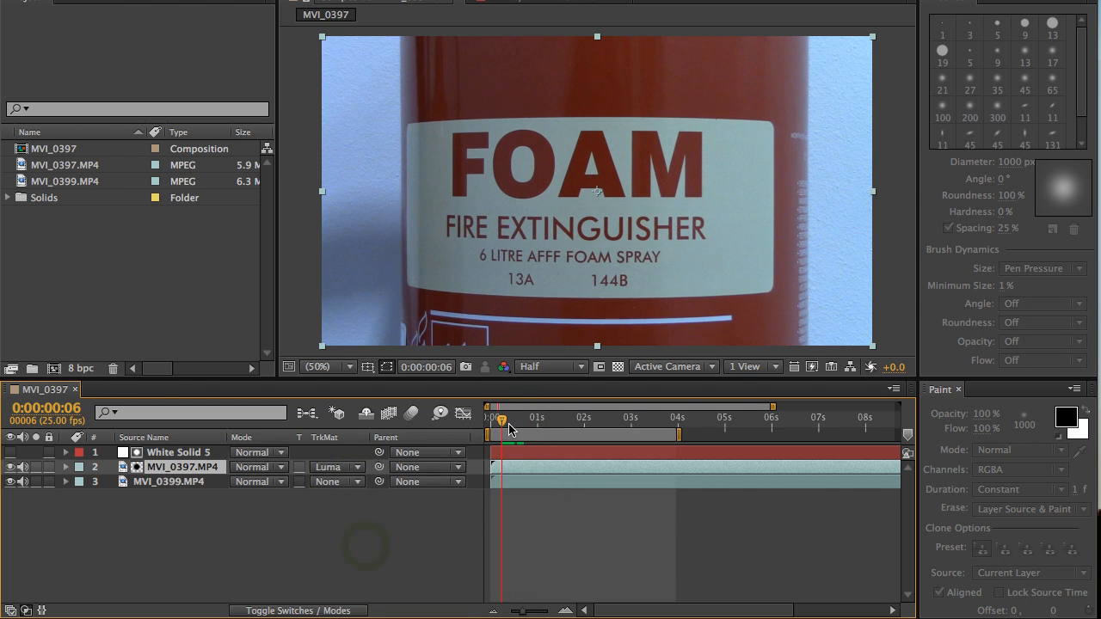
- Move the current time to 0:00:00:01 and play a RAM preview of the matte transition between the clips
{"action": "mouse_move", "coordinate": [511, 427]}
{"action": "left_mouse_down"}
{"action": "mouse_move", "coordinate": [633, 446]}
{"action": "mouse_move", "coordinate": [496, 435]}
{"action": "left_mouse_up"}
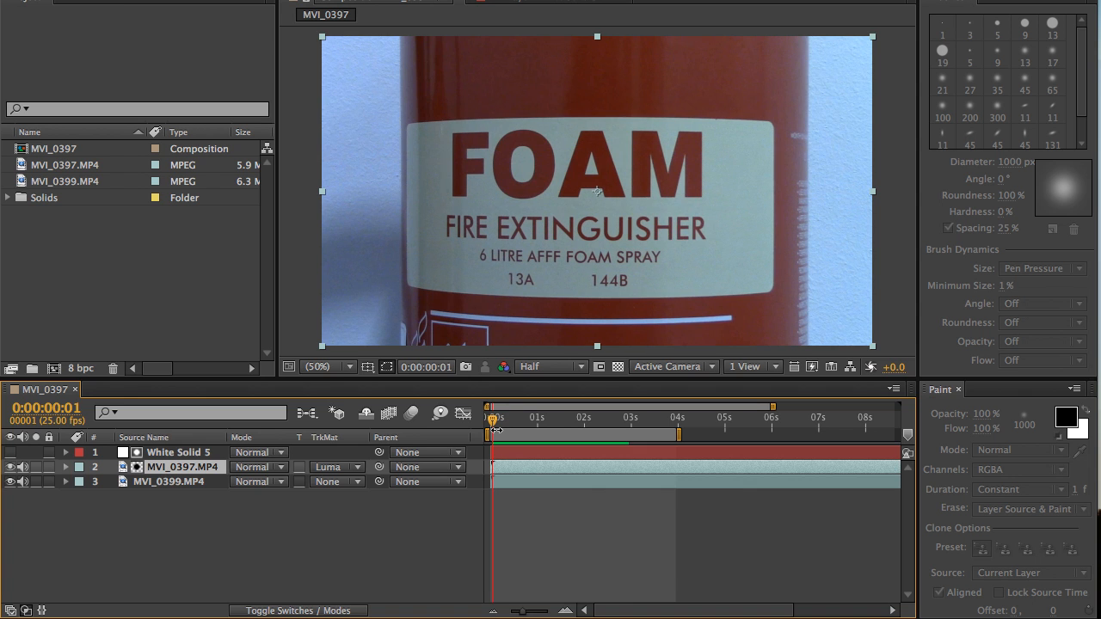
{"action": "key", "text": "ctrl+0"}
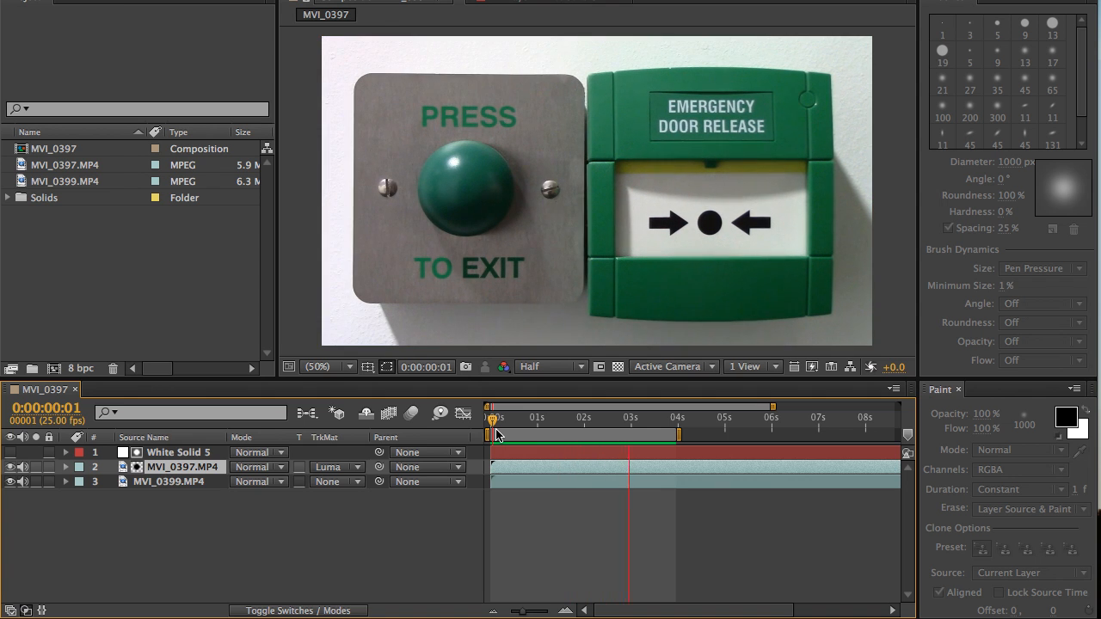
{"action": "key", "text": "space"}
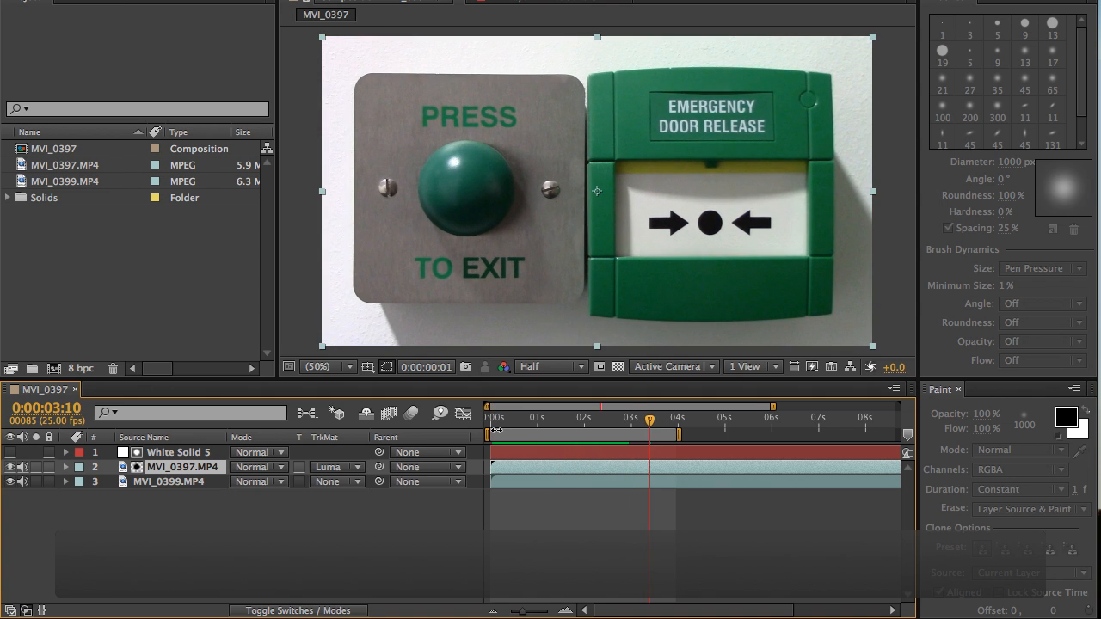
- Apply Easy Ease to both End keyframes of the white solid's brush stroke and collapse the layer's properties
{"action": "left_click", "coordinate": [67, 452]}
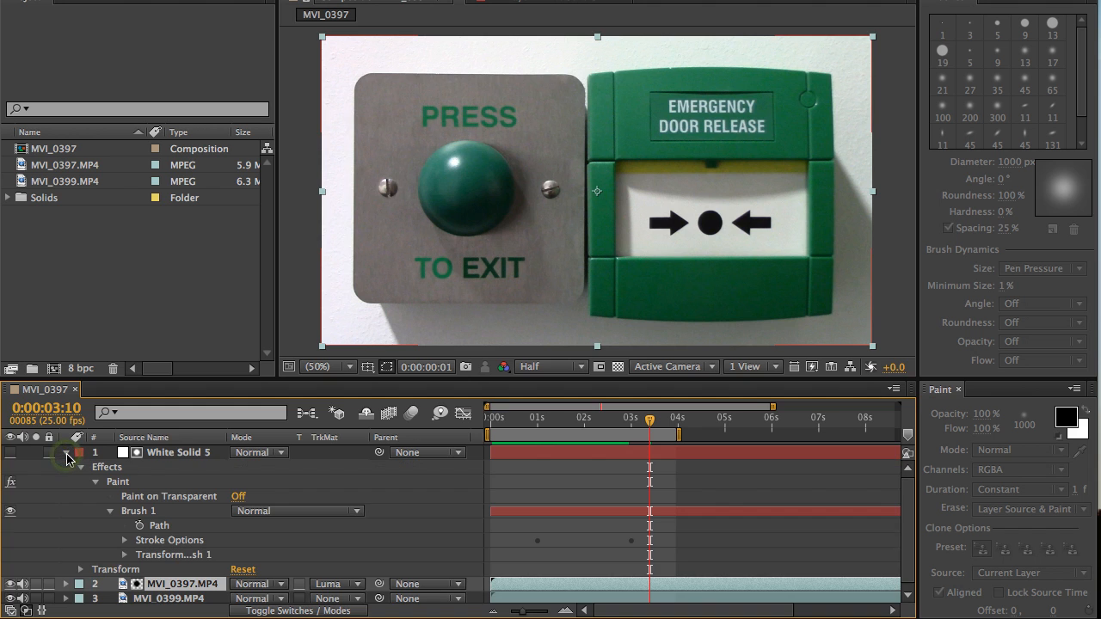
{"action": "left_click", "coordinate": [124, 540]}
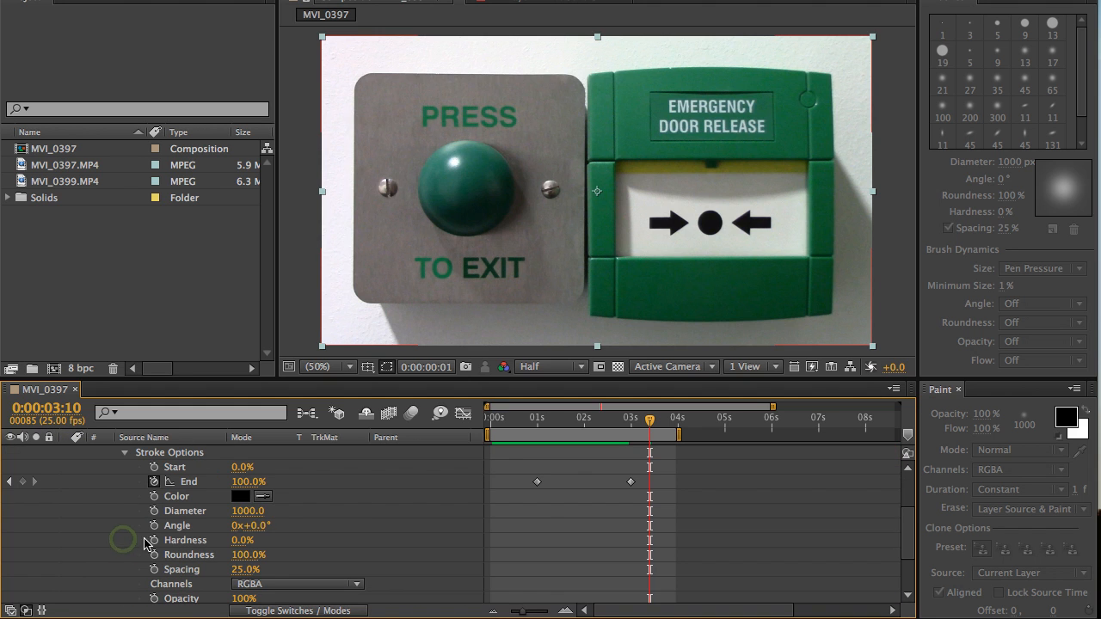
{"action": "left_click_drag", "start_coordinate": [512, 470], "coordinate": [653, 513]}
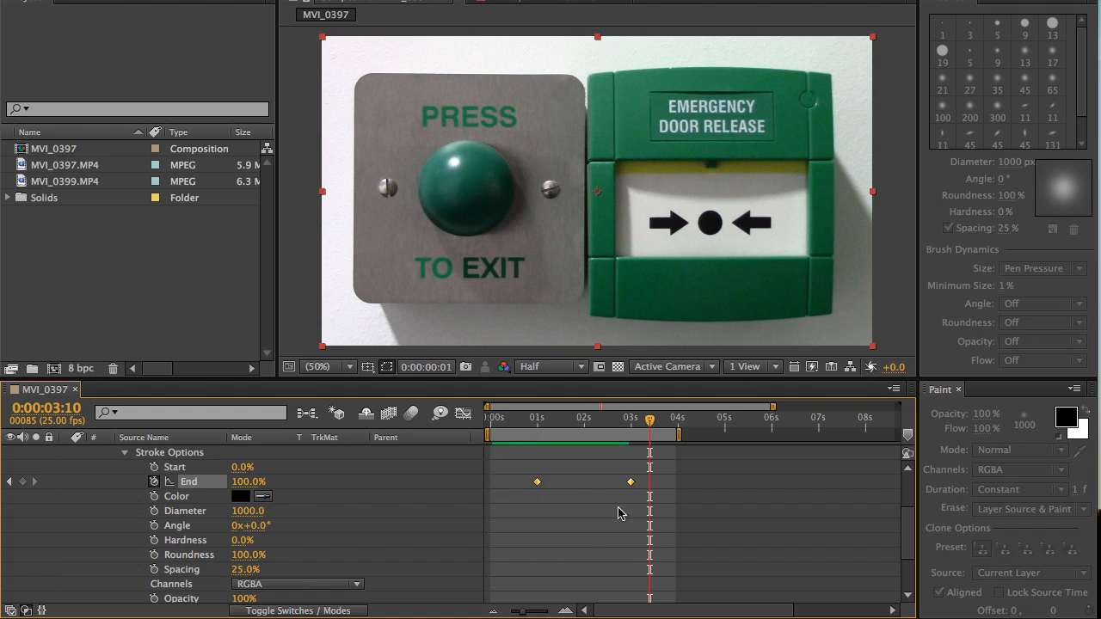
{"action": "right_click", "coordinate": [631, 484]}
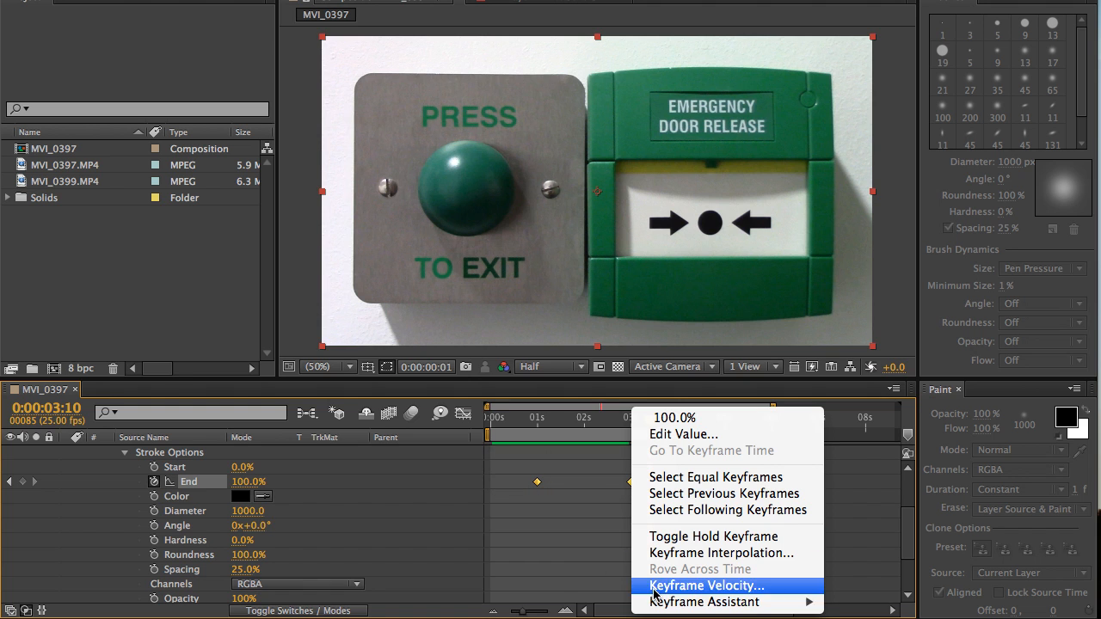
{"action": "mouse_move", "coordinate": [659, 604]}
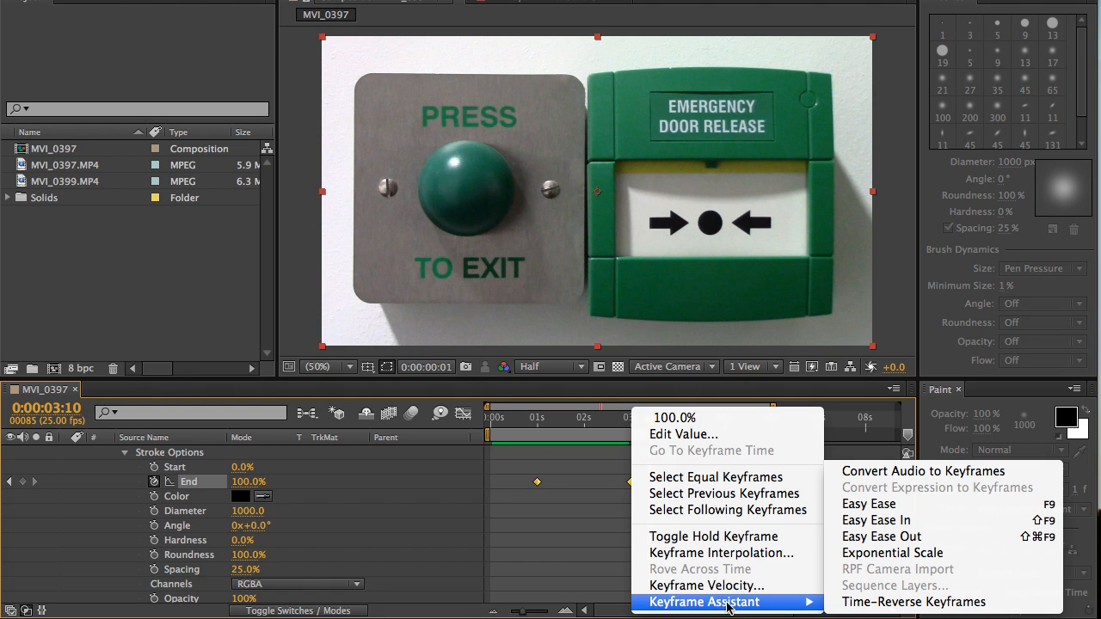
{"action": "left_click", "coordinate": [857, 506]}
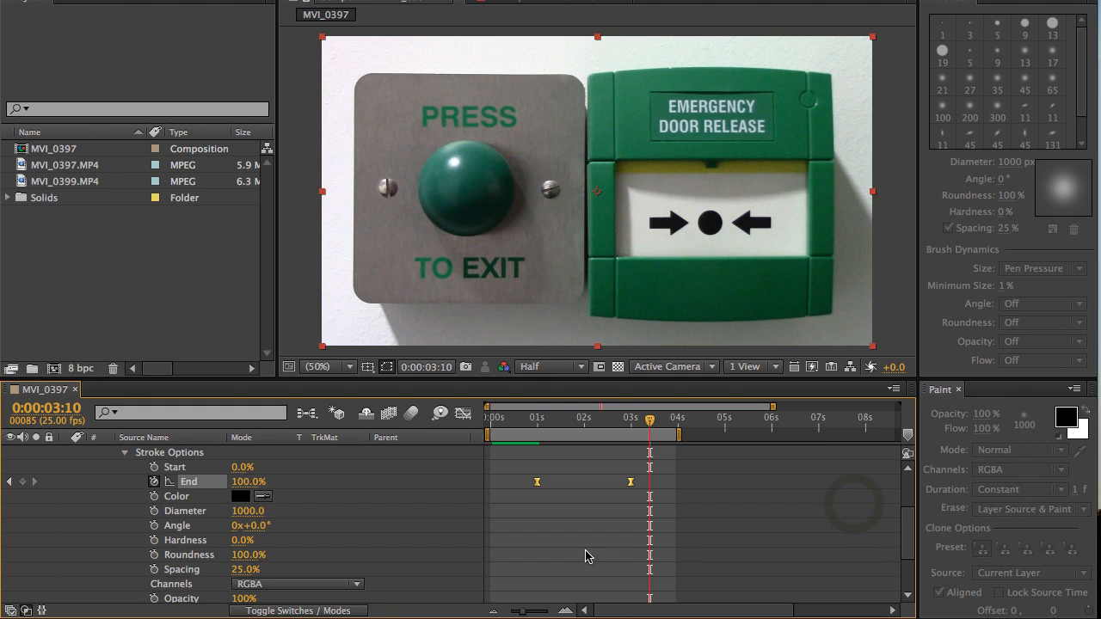
{"action": "left_click", "coordinate": [126, 454]}
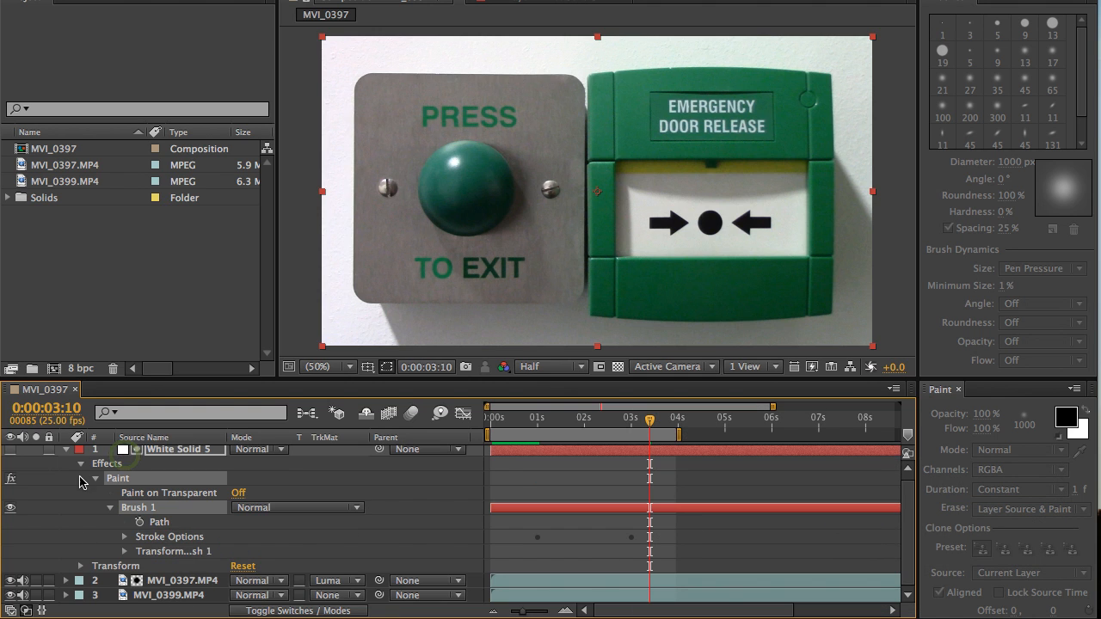
{"action": "left_click", "coordinate": [67, 453]}
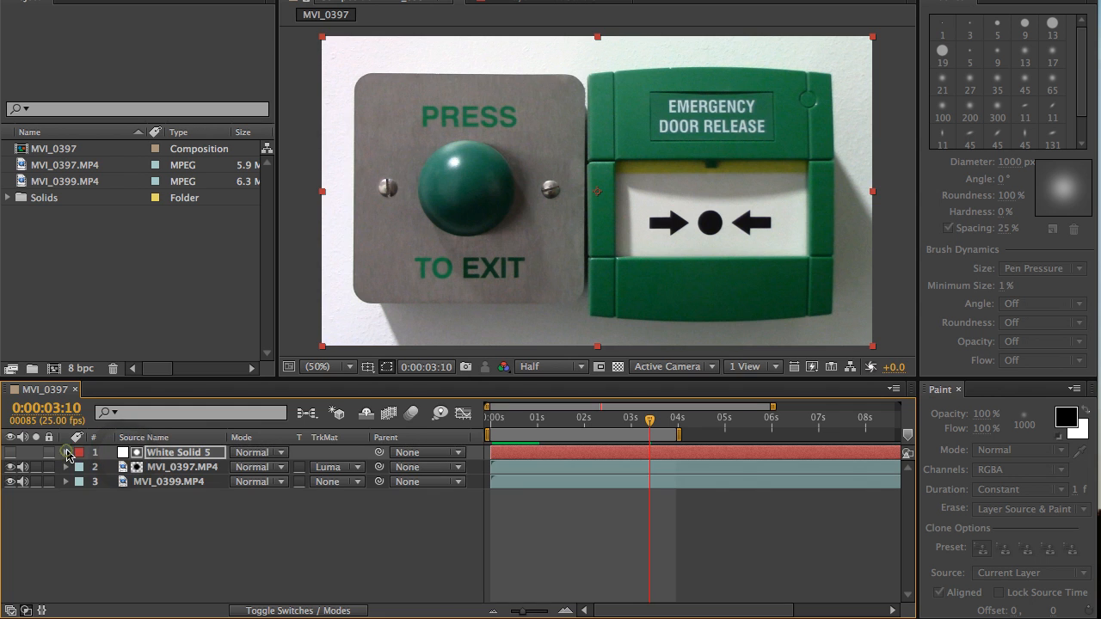
- Play a RAM preview of the eased brush transition from 0:00:00:01 and stop playback
{"action": "left_click", "coordinate": [494, 420]}
{"action": "key", "text": "ctrl+0"}
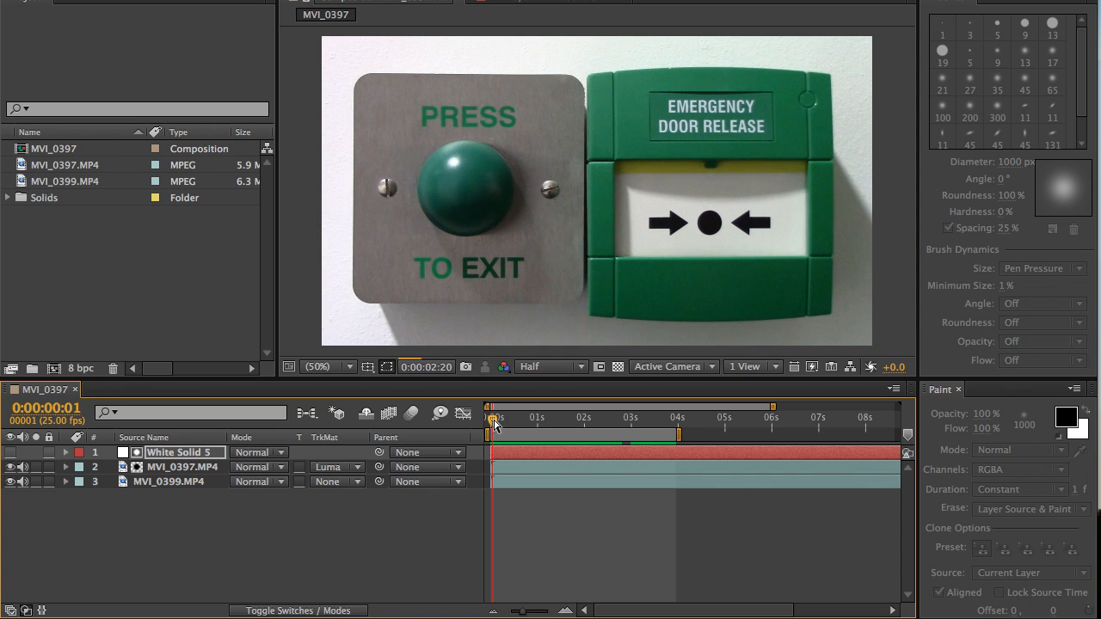
{"action": "left_click", "coordinate": [495, 423]}
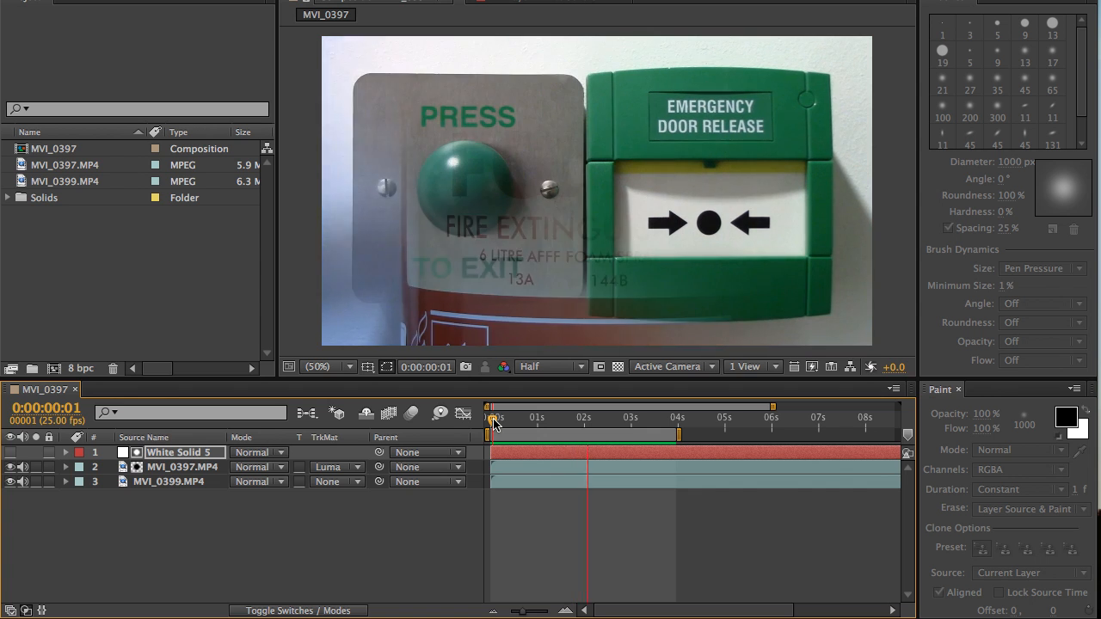
{"action": "left_click", "coordinate": [495, 423]}
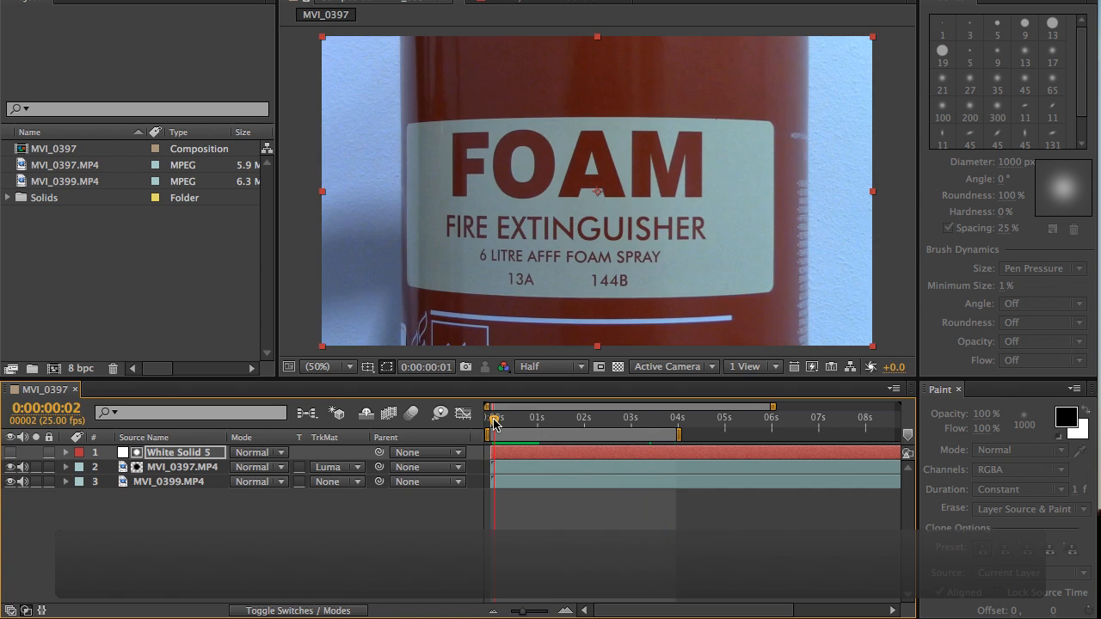